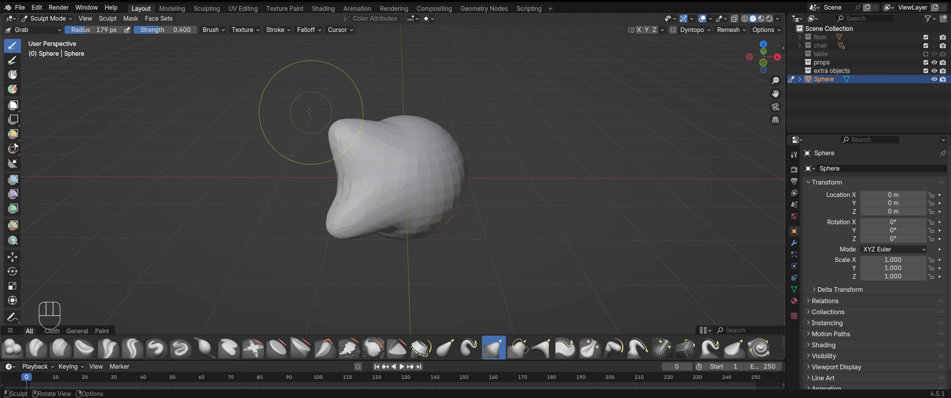
- Pull a protrusion out of the sphere with the Snake Hook brush
{"action": "key", "text": "k"}
{"action": "mouse_move", "coordinate": [373, 162]}
{"action": "left_mouse_down"}
{"action": "mouse_move", "coordinate": [328, 153]}
{"action": "mouse_move", "coordinate": [310, 188]}
{"action": "left_mouse_up"}
- Paint a mask over the upper part of the form and extract the masked area as a separate mesh
{"action": "middle_click_drag", "start_coordinate": [402, 226], "coordinate": [336, 233]}
{"action": "key", "text": "z"}
{"action": "key", "text": "f"}
{"action": "left_click", "coordinate": [383, 217]}
{"action": "mouse_move", "coordinate": [385, 204]}
{"action": "left_mouse_down", "text": "ctrl"}
{"action": "mouse_move", "coordinate": [407, 212]}
{"action": "mouse_move", "coordinate": [408, 199]}
{"action": "left_mouse_up", "text": "ctrl"}
{"action": "mouse_move", "coordinate": [394, 185]}
{"action": "left_mouse_down"}
{"action": "mouse_move", "coordinate": [363, 211]}
{"action": "mouse_move", "coordinate": [369, 205]}
{"action": "left_mouse_up"}
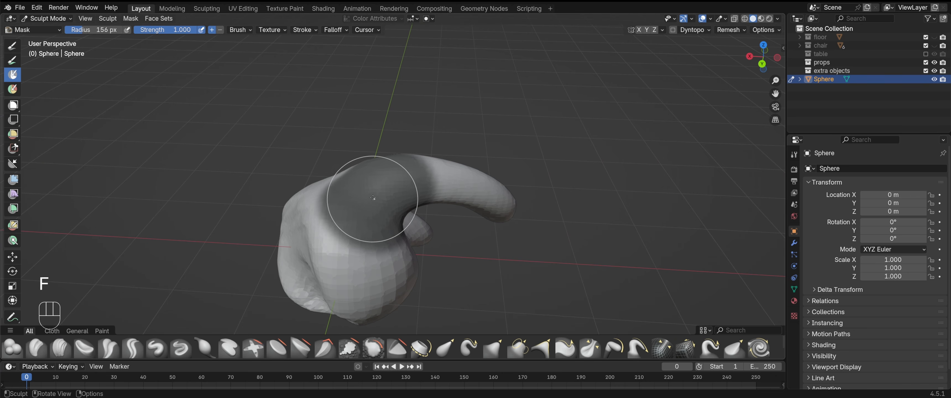
{"action": "key", "text": "q"}
{"action": "left_click", "coordinate": [374, 207]}
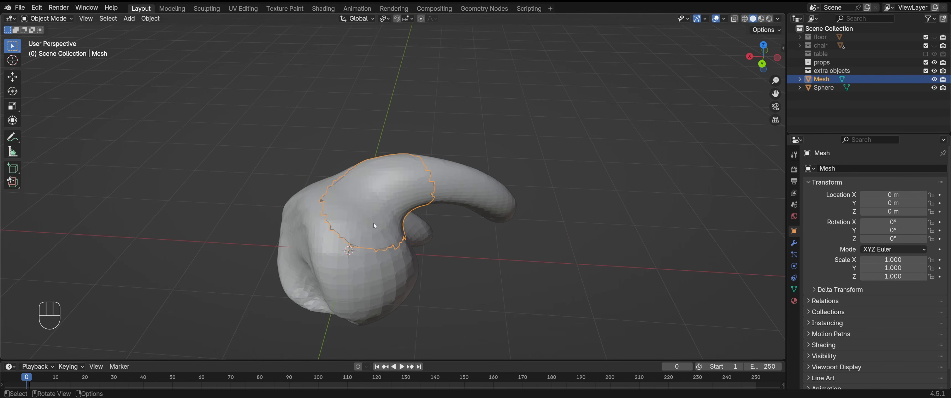
- Inflate the extracted mesh in Sculpt Mode with a 217 px Inflate/Deflate brush and remesh it
{"action": "key", "text": "ctrl+Tab"}
{"action": "left_click", "coordinate": [376, 165]}
{"action": "key", "text": "f"}
{"action": "key", "text": "i"}
{"action": "mouse_move", "coordinate": [373, 219]}
{"action": "middle_mouse_down"}
{"action": "mouse_move", "coordinate": [360, 176]}
{"action": "mouse_move", "coordinate": [328, 182]}
{"action": "middle_mouse_up"}
{"action": "key", "text": "ctrl+r"}
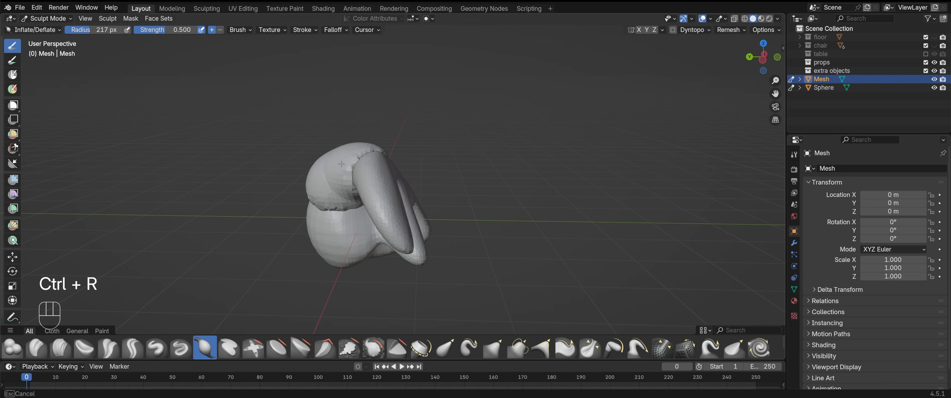
{"action": "key", "text": "ctrl+r"}
- Pull the extracted mesh outward with a resized Snake Hook brush and remesh it
{"action": "middle_click_drag", "start_coordinate": [327, 183], "coordinate": [361, 183], "text": "alt"}
{"action": "key", "text": "g"}
{"action": "key", "text": "k"}
{"action": "key", "text": "f"}
{"action": "left_click", "coordinate": [347, 184]}
{"action": "left_click_drag", "start_coordinate": [320, 170], "coordinate": [235, 174]}
{"action": "key", "text": "ctrl+r"}
- Resize the brush and shape the pulled-out mesh further with short strokes from another viewing angle
{"action": "middle_click_drag", "start_coordinate": [306, 184], "coordinate": [318, 197], "text": "alt"}
{"action": "mouse_move", "coordinate": [318, 198]}
{"action": "middle_mouse_down", "text": "ctrl+alt"}
{"action": "mouse_move", "coordinate": [322, 206]}
{"action": "mouse_move", "coordinate": [315, 191]}
{"action": "middle_mouse_up", "text": "ctrl+alt"}
{"action": "key", "text": "f"}
{"action": "left_click", "coordinate": [338, 191]}
{"action": "mouse_move", "coordinate": [335, 188]}
{"action": "left_mouse_down"}
{"action": "mouse_move", "coordinate": [331, 175]}
{"action": "mouse_move", "coordinate": [322, 182]}
{"action": "left_mouse_up"}
{"action": "left_click_drag", "start_coordinate": [343, 179], "coordinate": [349, 170]}
{"action": "left_click_drag", "start_coordinate": [356, 183], "coordinate": [380, 188], "text": "alt"}
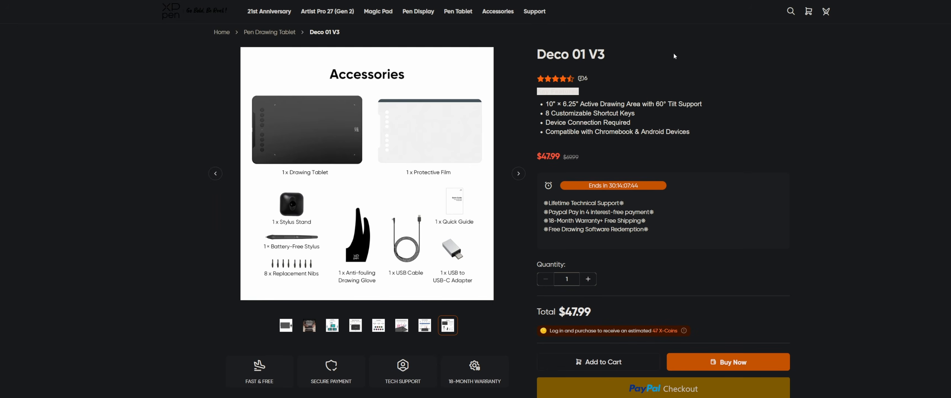
{"action": "left_click_drag", "start_coordinate": [674, 56], "coordinate": [581, 52]}
{"action": "left_click", "coordinate": [592, 53]}
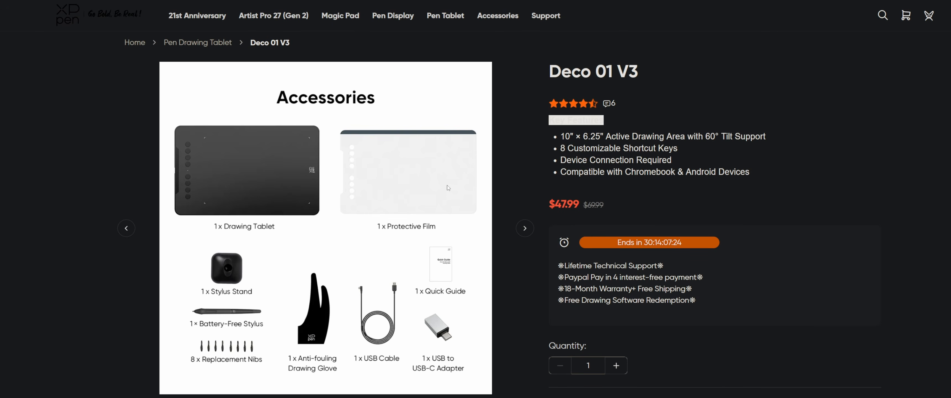
{"action": "scroll", "coordinate": [448, 187], "scroll_direction": "down", "scroll_amount": 1}
{"action": "scroll", "coordinate": [455, 186], "scroll_direction": "up", "scroll_amount": 1}
{"action": "left_click_drag", "start_coordinate": [535, 191], "coordinate": [622, 208]}
{"action": "left_click", "coordinate": [622, 208]}
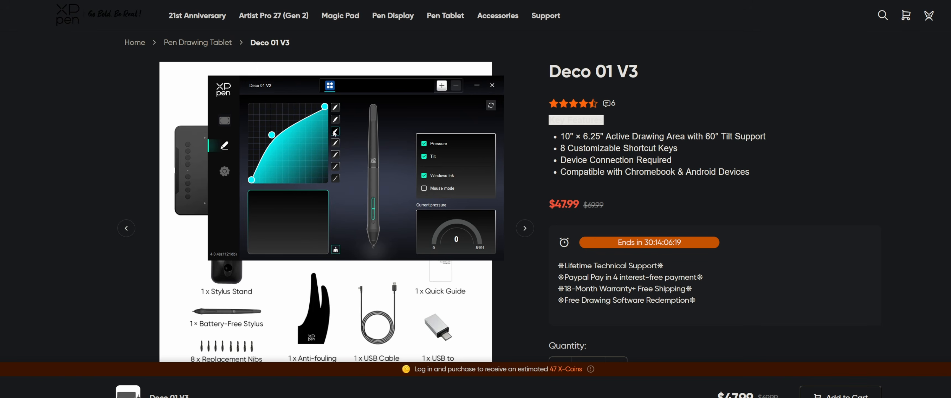
- Choose a preset pressure curve for the pen in the XPPen tablet settings
{"action": "left_click", "coordinate": [335, 120]}
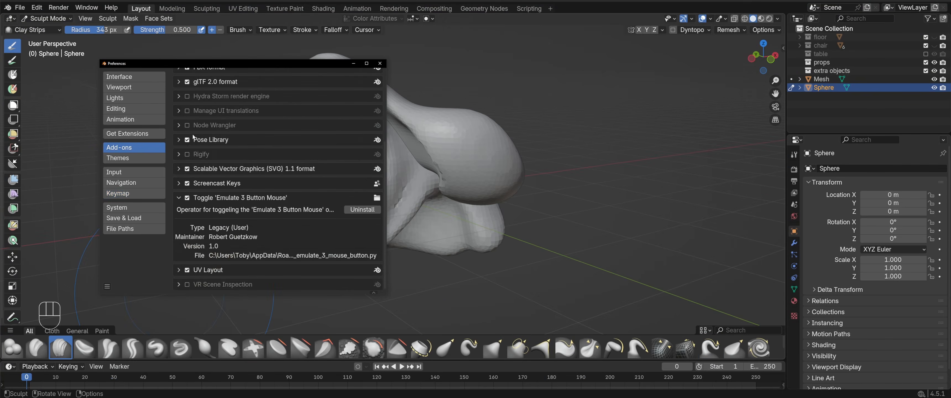
- Disable Emulate 3 Button Mouse in Blender's Input preferences and minimise the preferences window
{"action": "left_click", "coordinate": [129, 172]}
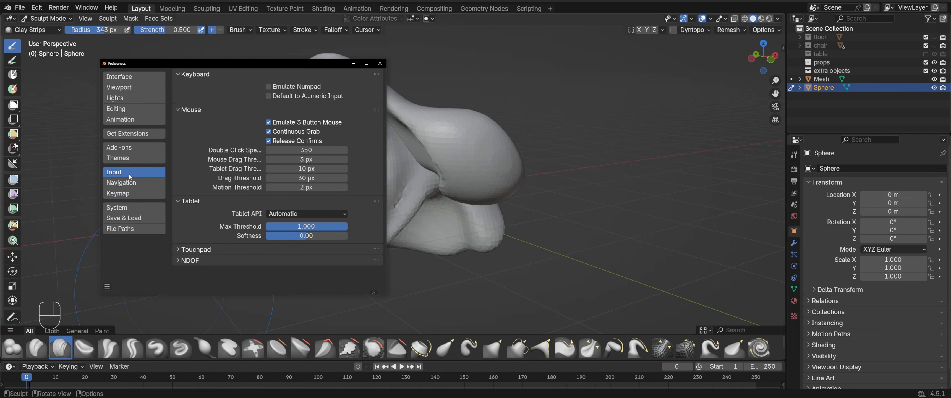
{"action": "left_click", "coordinate": [269, 122]}
{"action": "left_click", "coordinate": [356, 64]}
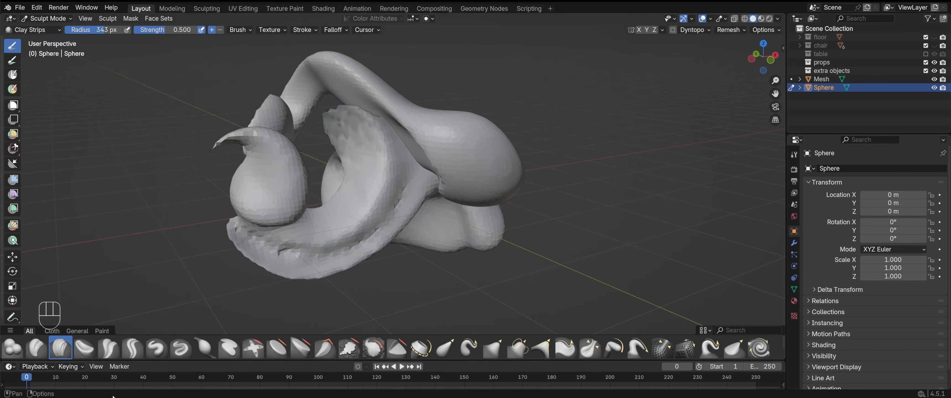
- Turn Emulate 3 Button Mouse back on in the preferences and orbit around the sculpt with the pen
{"action": "left_click", "coordinate": [118, 397]}
{"action": "left_click", "coordinate": [149, 385]}
{"action": "left_click", "coordinate": [269, 123]}
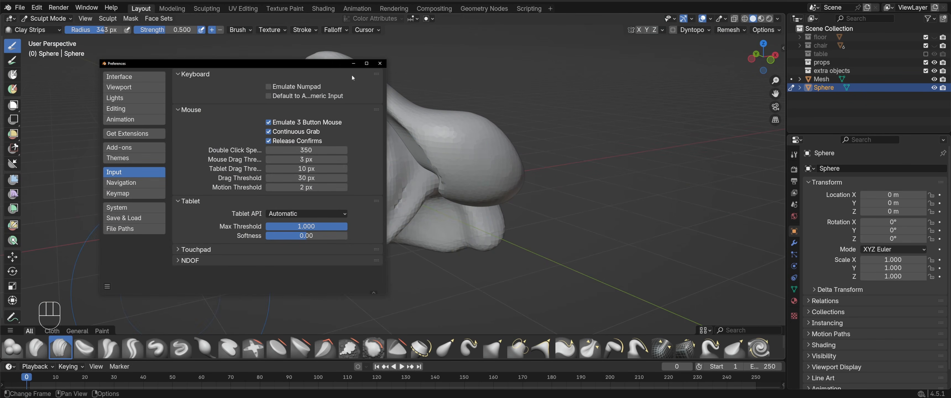
{"action": "left_click", "coordinate": [354, 64]}
{"action": "left_click_drag", "start_coordinate": [456, 216], "coordinate": [442, 212], "text": "alt"}
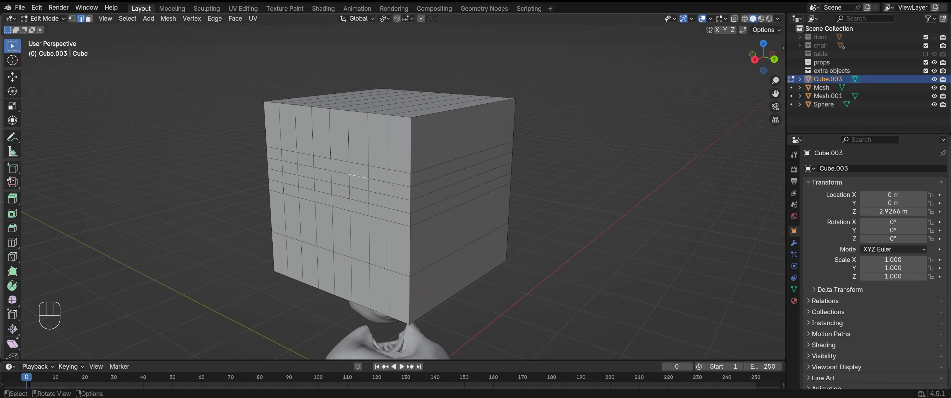
- Select four horizontal edge loops around the cube together and clear the selection
{"action": "key", "text": "alt"}
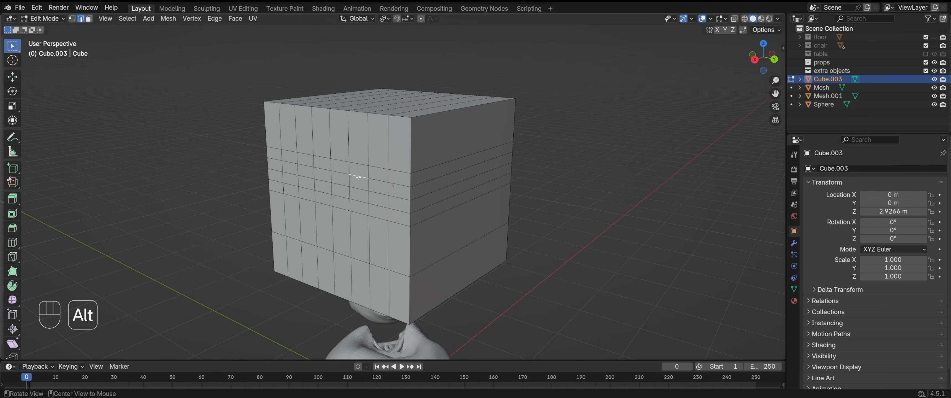
{"action": "middle_click_drag", "start_coordinate": [364, 178], "coordinate": [405, 187], "text": "alt"}
{"action": "left_click", "coordinate": [406, 188], "text": "alt"}
{"action": "left_click", "coordinate": [399, 206], "text": "alt"}
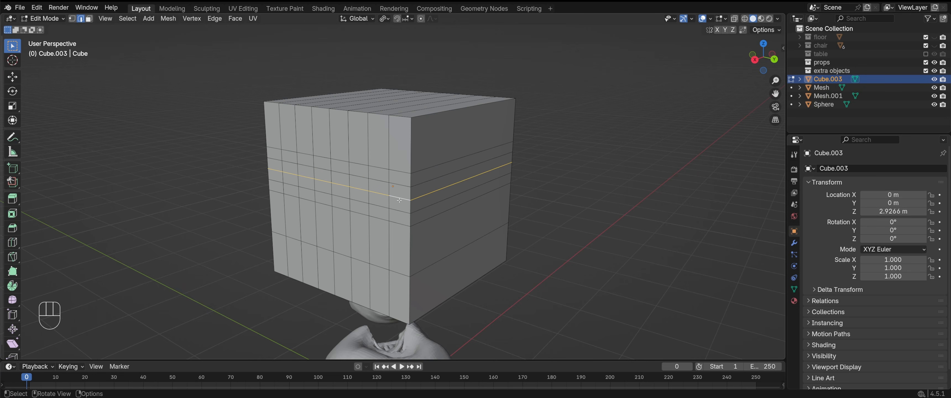
{"action": "left_click", "coordinate": [398, 211], "text": "alt+shift"}
{"action": "left_click", "coordinate": [397, 220], "text": "alt+shift"}
{"action": "left_click", "coordinate": [402, 173], "text": "alt+shift"}
{"action": "key", "text": "alt+a"}
{"action": "middle_click_drag", "start_coordinate": [400, 171], "coordinate": [384, 158], "text": "alt"}
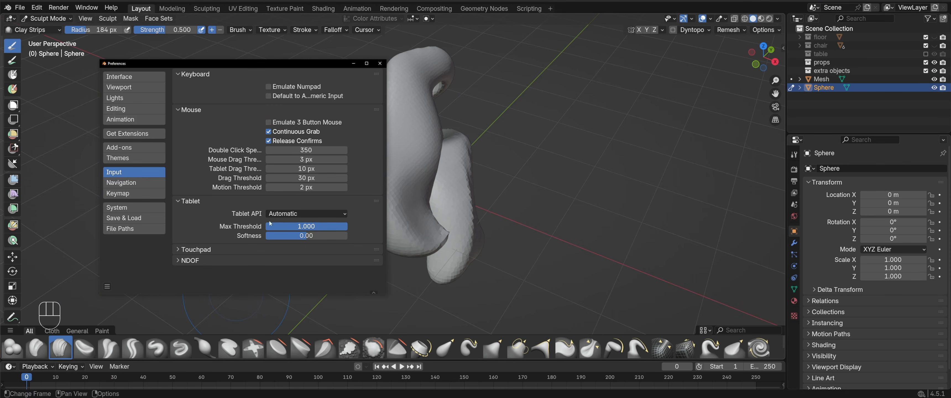
- Enable Emulate 3 Button Mouse in the Input preferences
{"action": "left_click", "coordinate": [291, 123]}
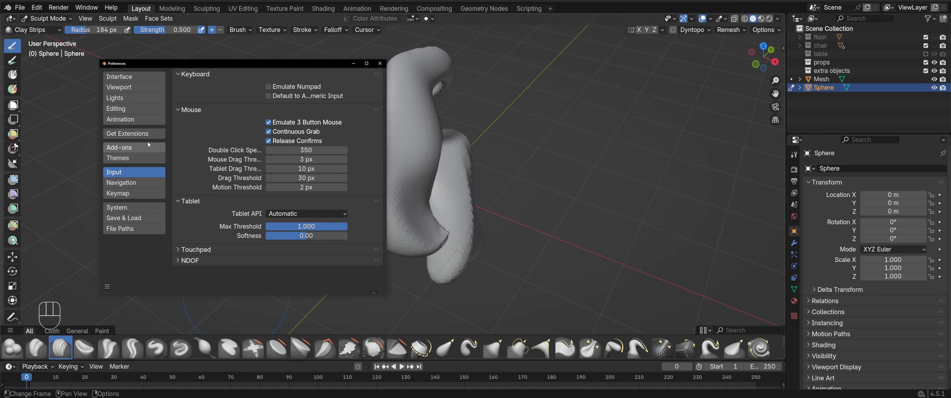
- Review how to install an add-on from disk and locate the Toggle 'Emulate 3 Button Mouse' add-on
{"action": "left_click", "coordinate": [125, 147]}
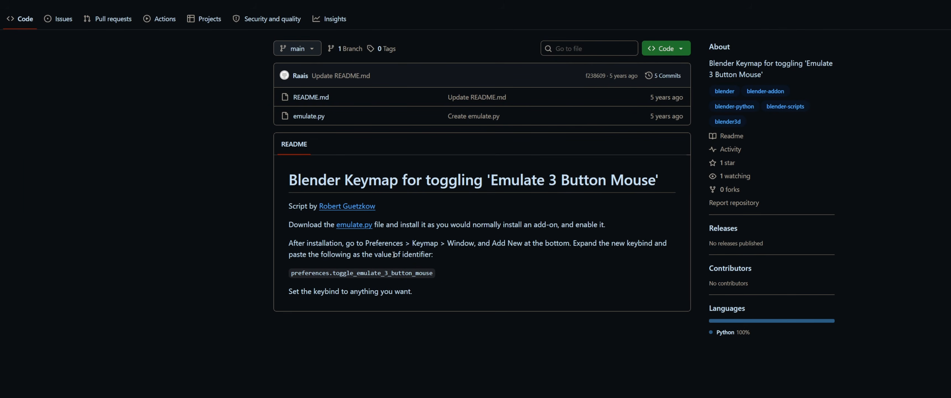
{"action": "scroll", "coordinate": [531, 260], "scroll_direction": "up", "scroll_amount": 2, "text": "ctrl"}
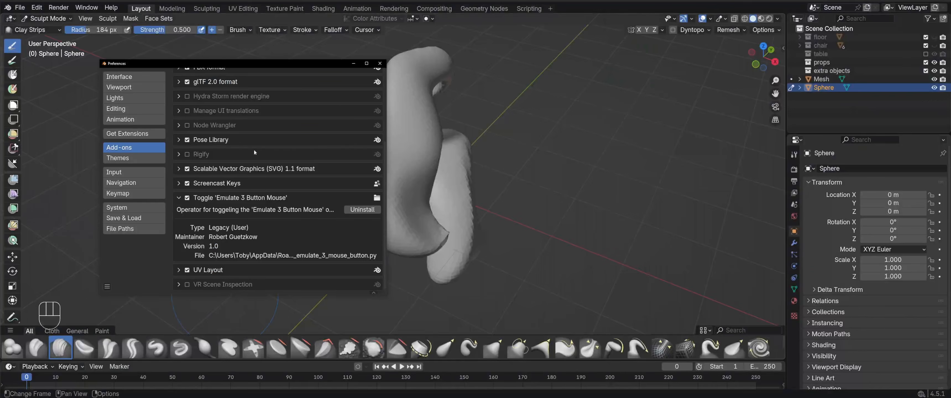
{"action": "scroll", "coordinate": [225, 98], "scroll_direction": "up", "scroll_amount": 6}
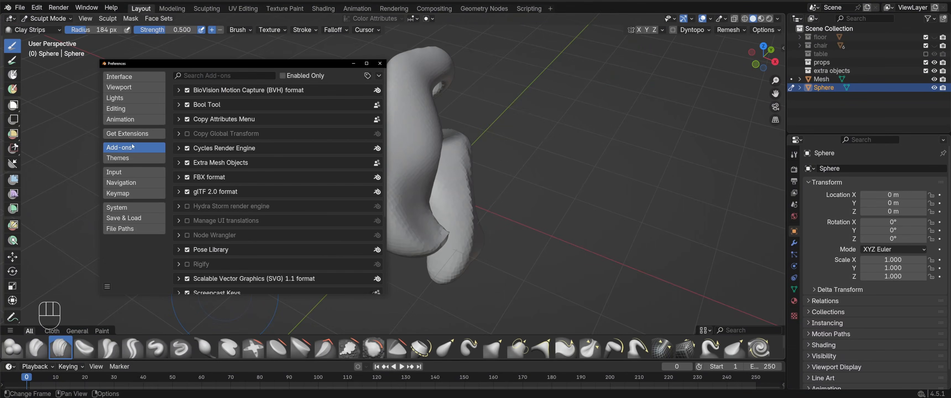
{"action": "left_click", "coordinate": [378, 77]}
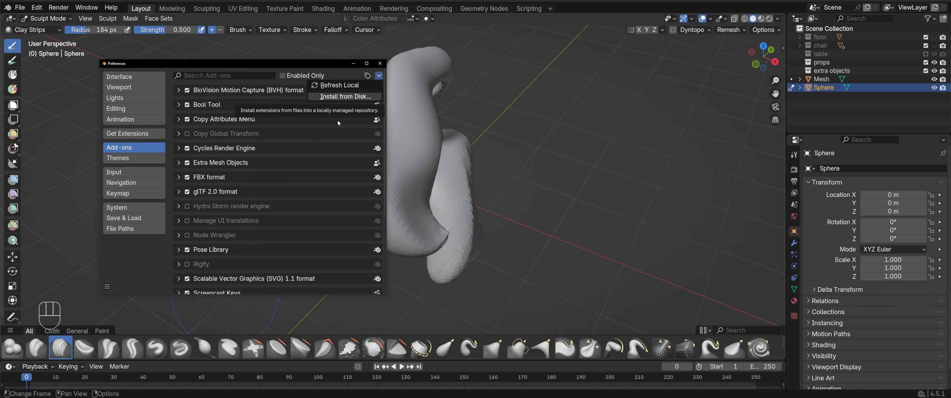
{"action": "scroll", "coordinate": [307, 179], "scroll_direction": "down", "scroll_amount": 6}
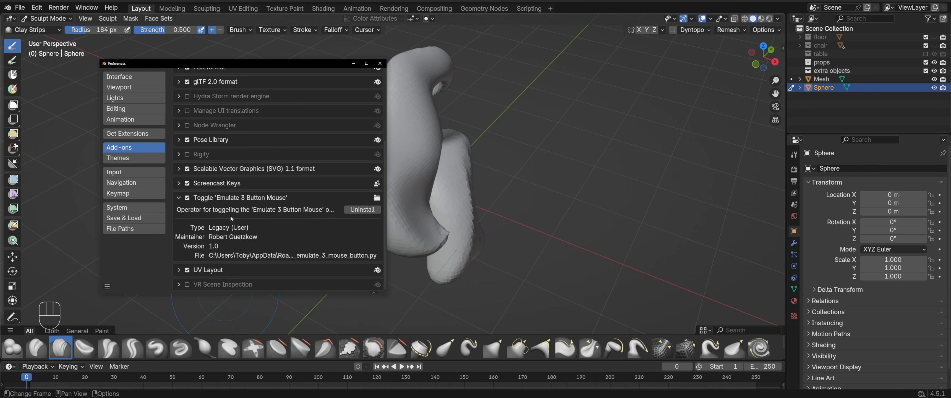
- Add a new entry to the Window section of the keymap and open its operator identifier for editing
{"action": "left_click", "coordinate": [140, 194]}
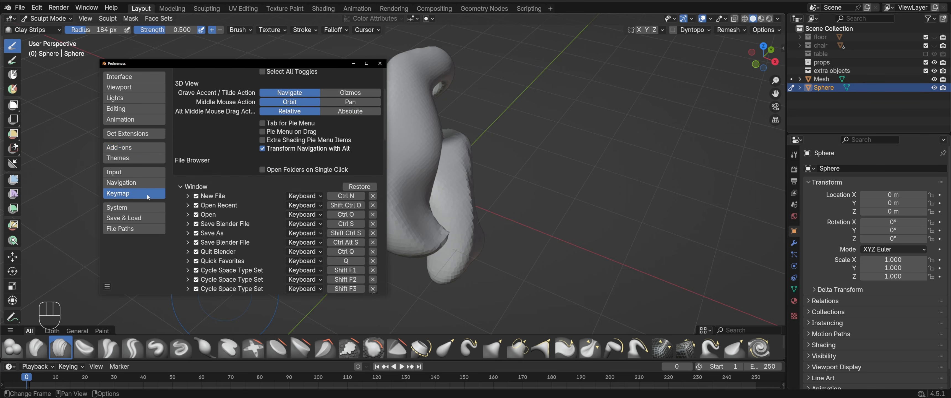
{"action": "scroll", "coordinate": [207, 190], "scroll_direction": "down", "scroll_amount": 2}
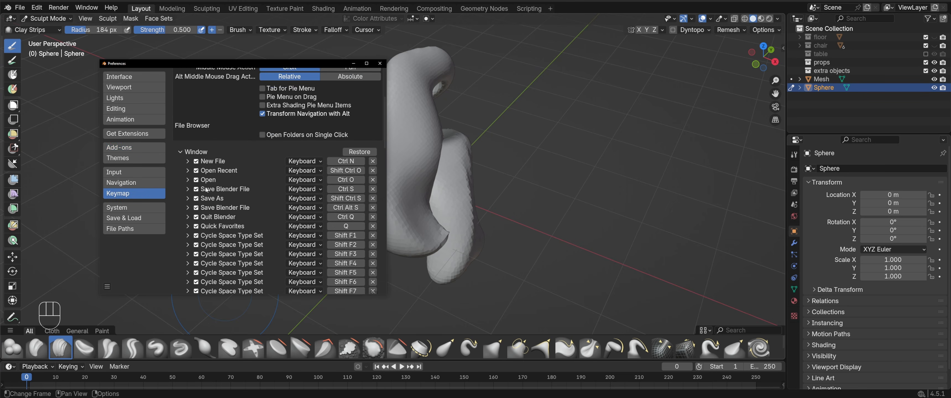
{"action": "left_click", "coordinate": [182, 155]}
{"action": "scroll", "coordinate": [180, 166], "scroll_direction": "up", "scroll_amount": 5}
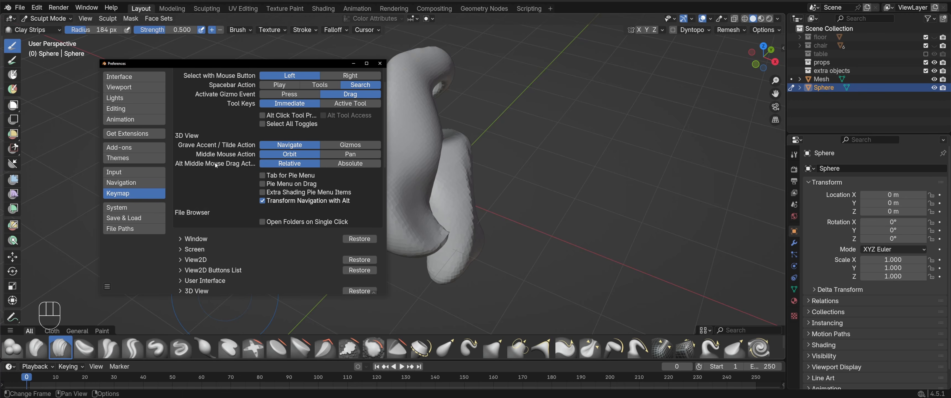
{"action": "left_click", "coordinate": [182, 239]}
{"action": "scroll", "coordinate": [187, 248], "scroll_direction": "down", "scroll_amount": 10}
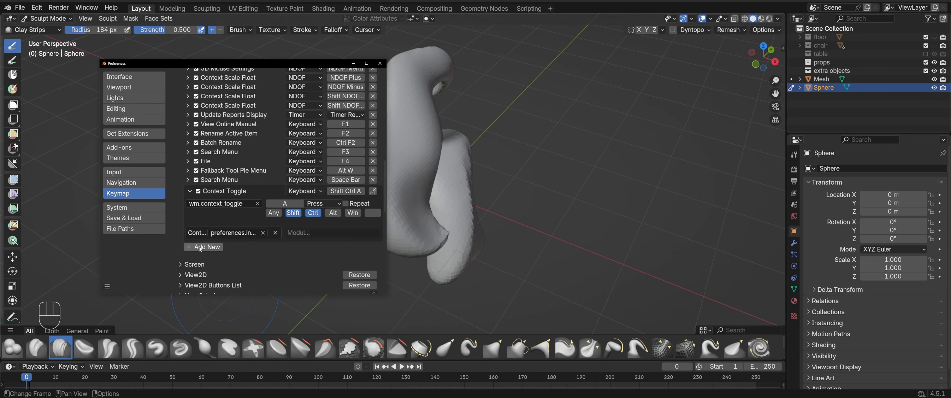
{"action": "left_click", "coordinate": [201, 248]}
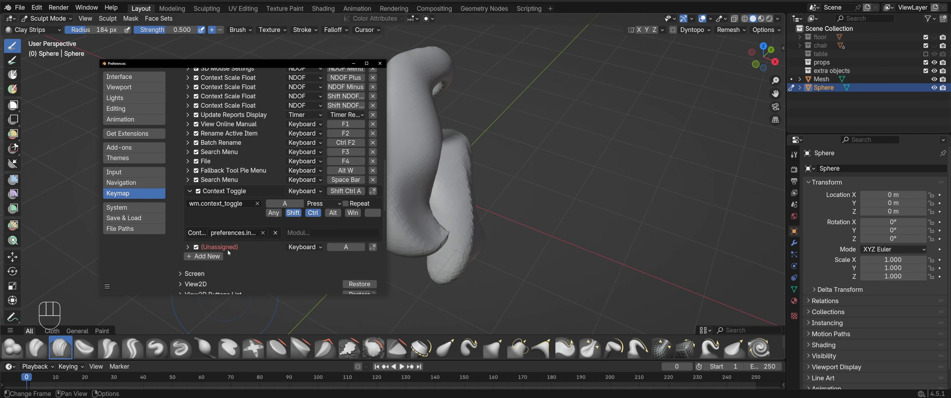
{"action": "left_click", "coordinate": [188, 247]}
{"action": "left_click", "coordinate": [213, 262]}
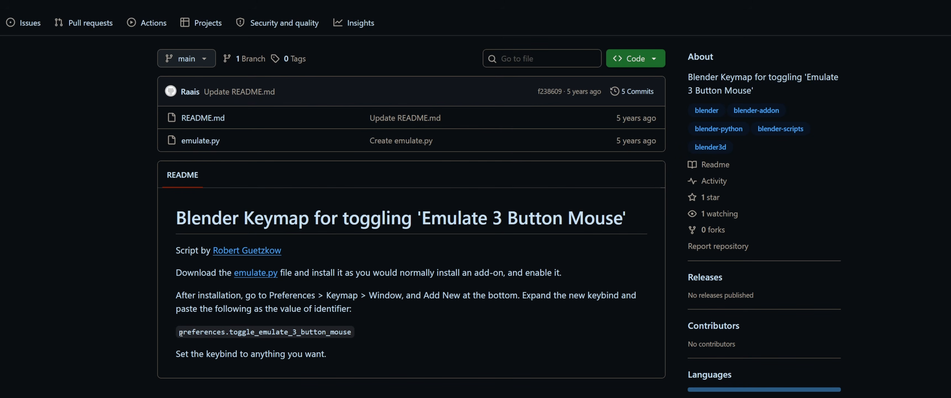
- Select the identifier preferences.toggle_emulate_3_button_mouse in the add-on's GitHub README
{"action": "left_click_drag", "start_coordinate": [179, 331], "coordinate": [354, 335]}
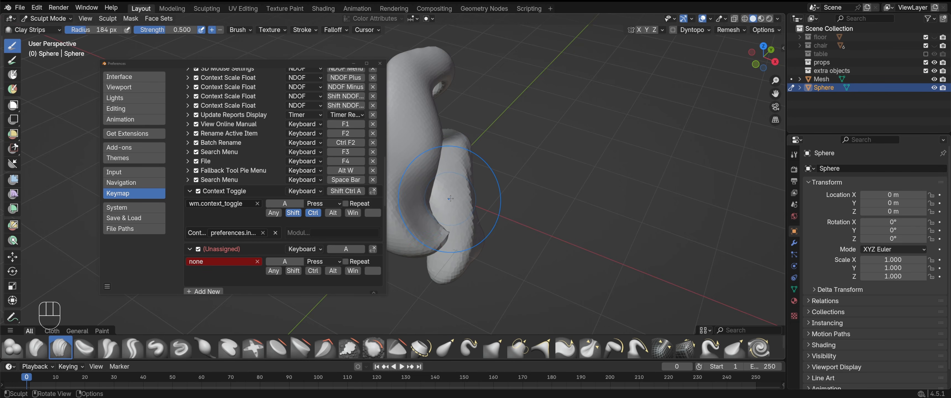
- Toggle Emulate 3 Button Mouse through its assigned shortcut and test orbiting around the models with the pen
{"action": "key", "text": "shift+ctrl+a"}
{"action": "mouse_move", "coordinate": [452, 200]}
{"action": "left_mouse_down", "text": "alt"}
{"action": "mouse_move", "coordinate": [400, 153]}
{"action": "mouse_move", "coordinate": [371, 183]}
{"action": "left_mouse_up", "text": "alt"}
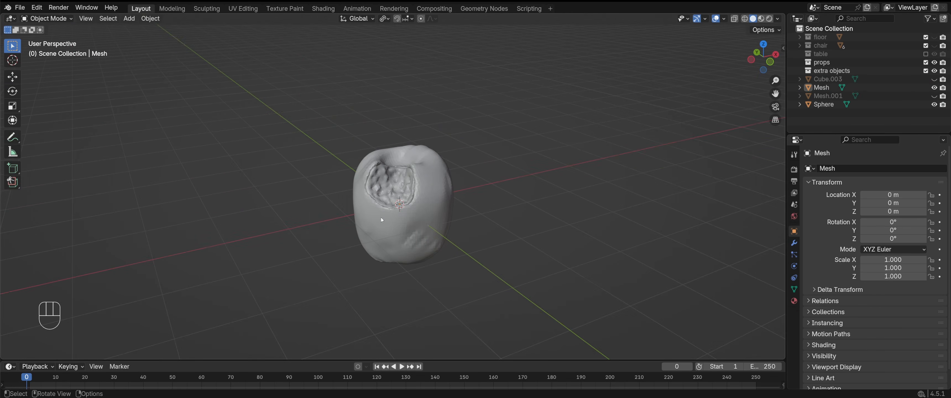
{"action": "key", "text": "shift+ctrl+a"}
{"action": "left_click_drag", "start_coordinate": [379, 217], "coordinate": [374, 197], "text": "alt"}
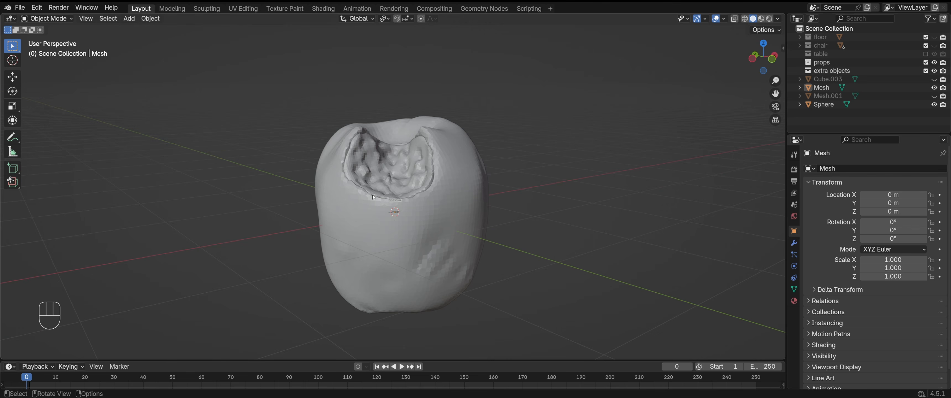
- Disable Emulate 3 Button Mouse in the Input preferences and minimise the window again
{"action": "left_click", "coordinate": [121, 397]}
{"action": "left_click", "coordinate": [152, 386]}
{"action": "left_click", "coordinate": [298, 122]}
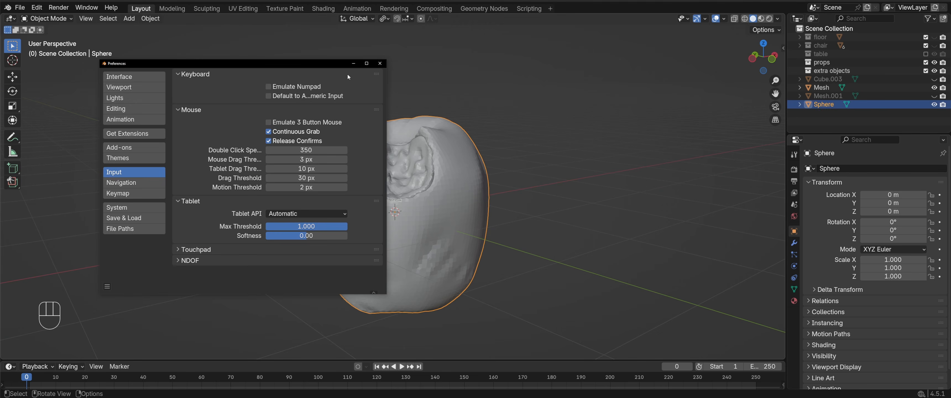
{"action": "left_click", "coordinate": [353, 64]}
- Select the mesh inside the opening of the rounded sculpt and view it from a slightly different angle
{"action": "scroll", "coordinate": [407, 181], "scroll_direction": "up", "scroll_amount": 2}
{"action": "left_click", "coordinate": [407, 181]}
{"action": "scroll", "coordinate": [470, 210], "scroll_direction": "down", "scroll_amount": 2}
{"action": "mouse_move", "coordinate": [470, 211]}
{"action": "middle_mouse_down"}
{"action": "mouse_move", "coordinate": [445, 216]}
{"action": "mouse_move", "coordinate": [458, 207]}
{"action": "middle_mouse_up"}
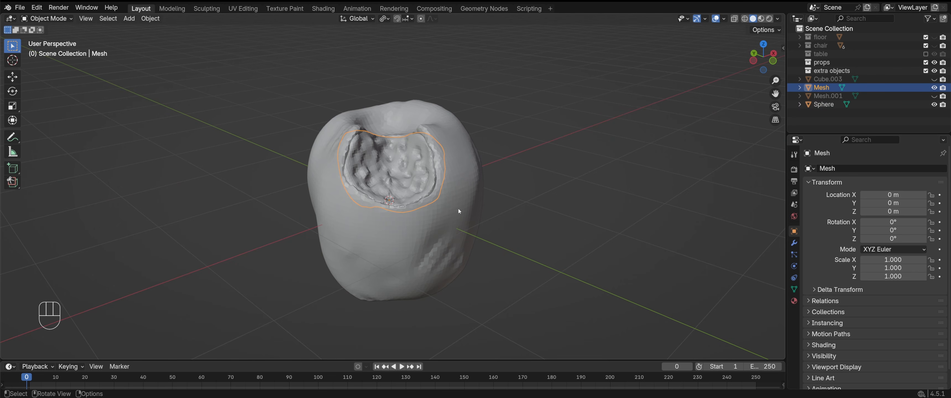
- Add a UV sphere with 32 segments, 16 rings and a 1 m radius to the empty scene
{"action": "key", "text": "shift+a"}
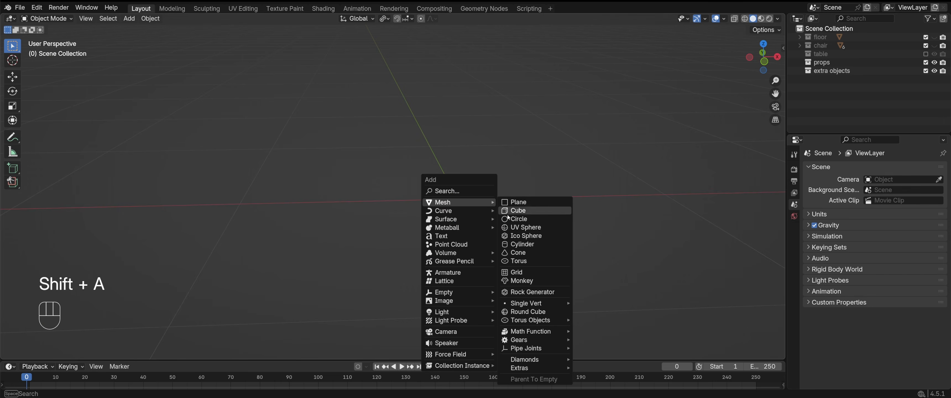
{"action": "left_click", "coordinate": [530, 230]}
{"action": "scroll", "coordinate": [497, 205], "scroll_direction": "down", "scroll_amount": 4}
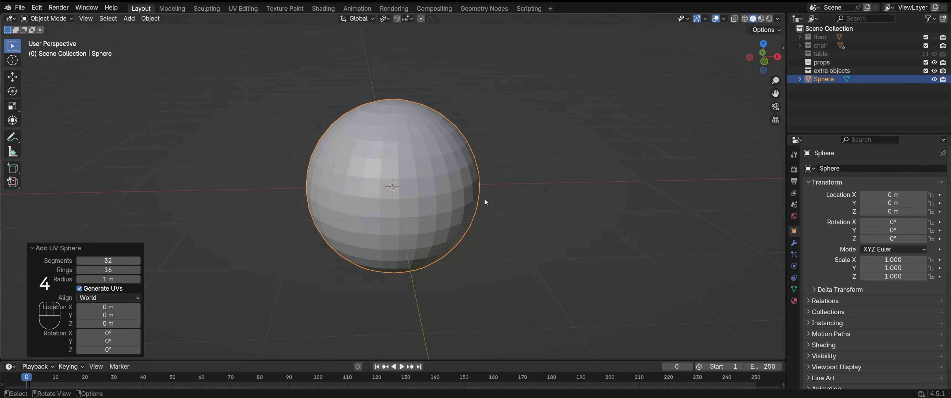
- Duplicate the sphere along the X axis and select the original sphere
{"action": "key", "text": "shift+d"}
{"action": "key", "text": "x"}
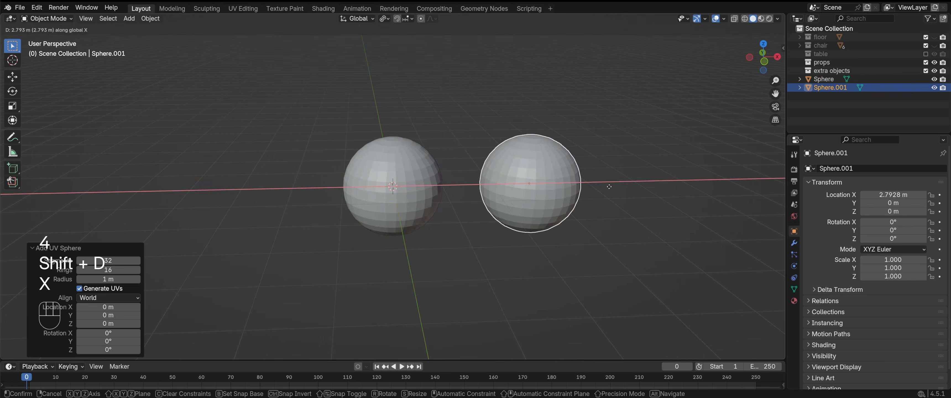
{"action": "left_click", "coordinate": [458, 174]}
{"action": "scroll", "coordinate": [458, 175], "scroll_direction": "up", "scroll_amount": 2}
{"action": "left_click", "coordinate": [431, 174]}
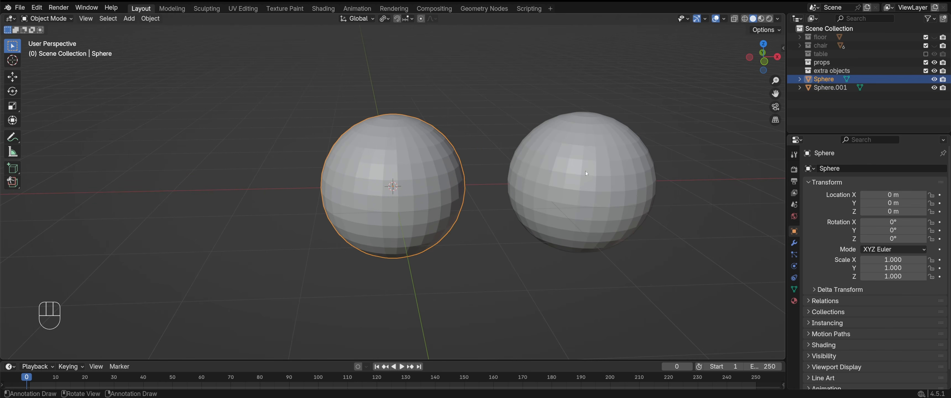
- Stretch the duplicate sphere along the Z axis to a scale of about 2.629 and keep it selected
{"action": "left_click", "coordinate": [607, 176]}
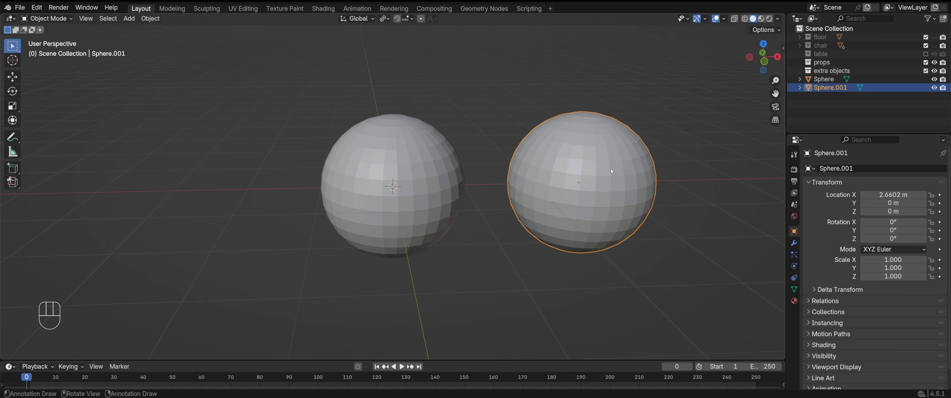
{"action": "key", "text": "s"}
{"action": "key", "text": "z"}
{"action": "left_click", "coordinate": [592, 171]}
{"action": "scroll", "coordinate": [592, 172], "scroll_direction": "down", "scroll_amount": 2}
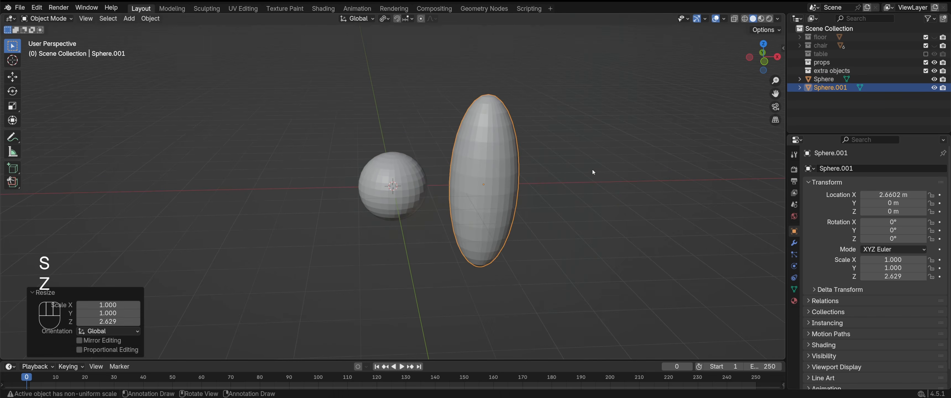
{"action": "left_click", "coordinate": [380, 184]}
{"action": "scroll", "coordinate": [439, 179], "scroll_direction": "up", "scroll_amount": 4}
{"action": "scroll", "coordinate": [484, 170], "scroll_direction": "down", "scroll_amount": 3}
{"action": "middle_click_drag", "start_coordinate": [484, 170], "coordinate": [447, 173], "text": "shift"}
{"action": "left_click", "coordinate": [456, 175]}
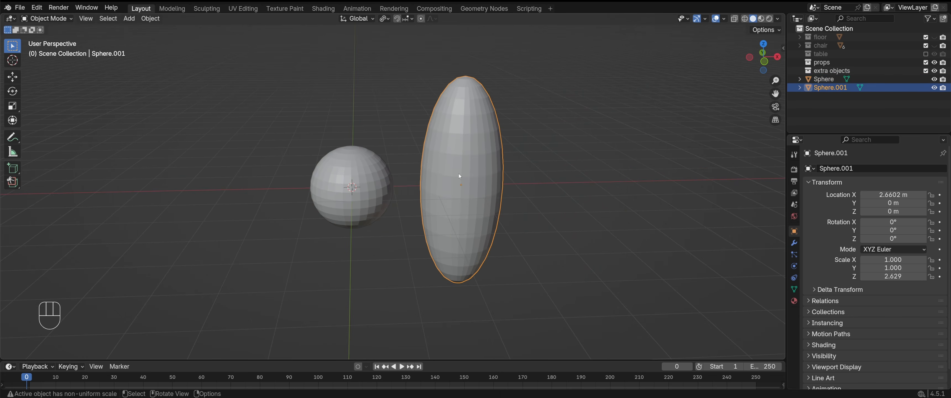
- Bevel the lower end of the table leg's square upper section with 8 segments and an offset of about 0.02 m
{"action": "key", "text": "ctrl+b"}
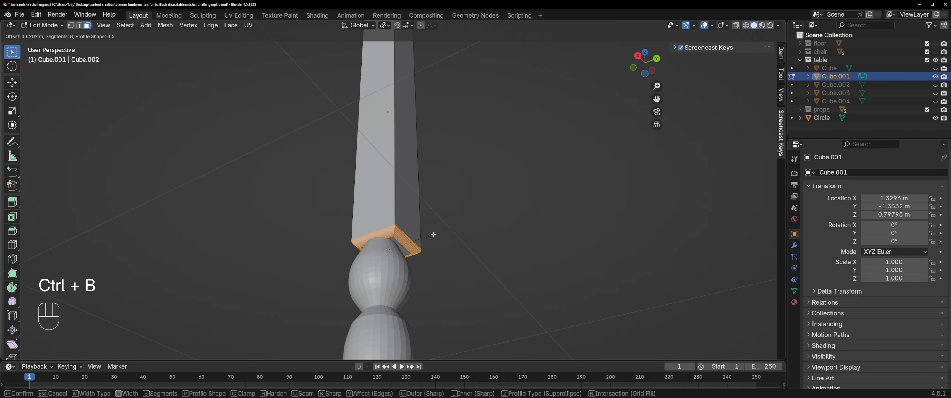
- Reduce the Clay Strips brush on the stretched sphere to a 218 px radius and further to 134 px
{"action": "scroll", "coordinate": [433, 234], "scroll_direction": "down", "scroll_amount": 4}
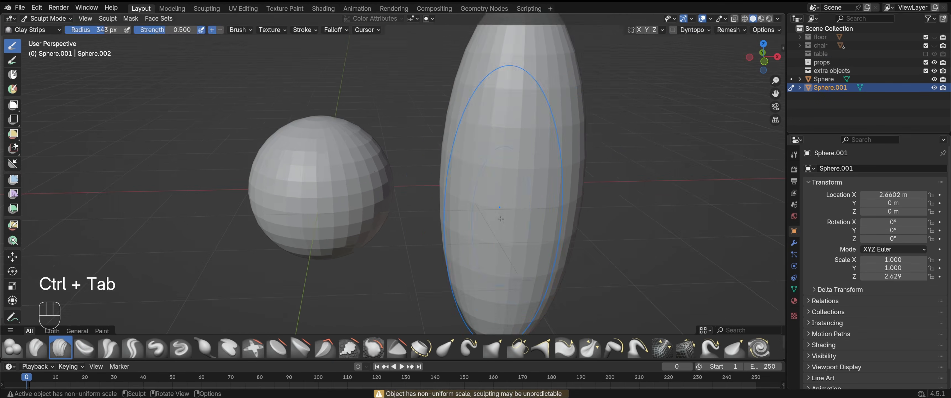
{"action": "key", "text": "f"}
{"action": "left_click", "coordinate": [468, 199]}
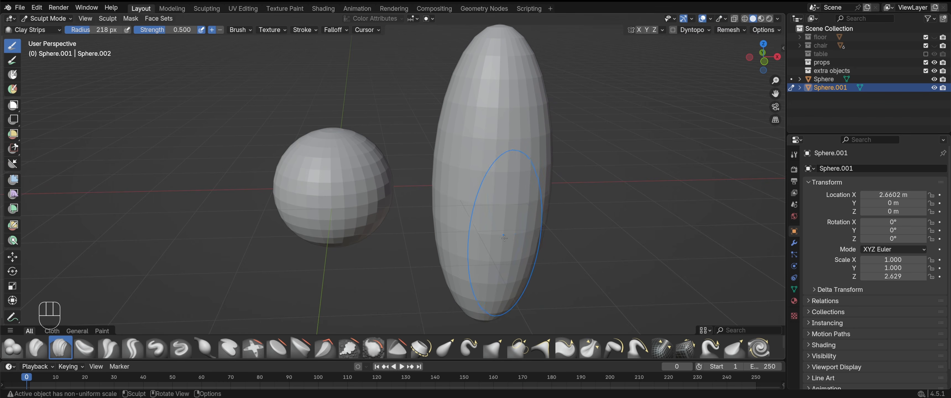
{"action": "middle_click_drag", "start_coordinate": [508, 183], "coordinate": [510, 179]}
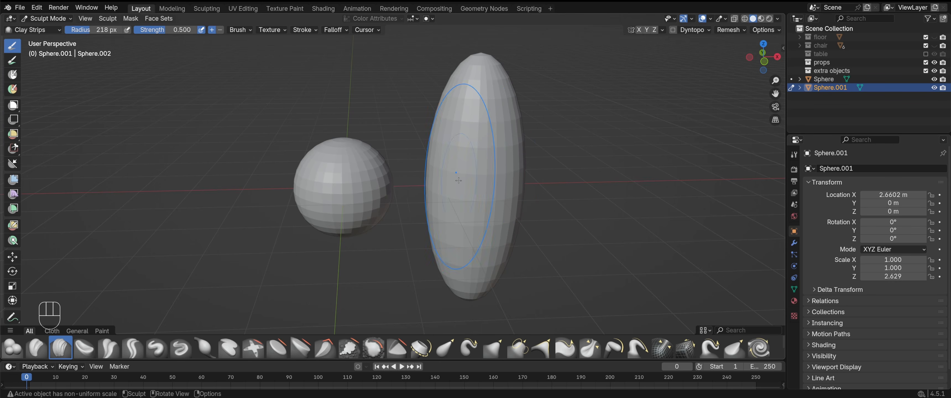
{"action": "key", "text": "f"}
{"action": "left_click", "coordinate": [383, 190]}
- Return the stretched sphere to Object Mode and apply its scale
{"action": "key", "text": "ctrl+Tab"}
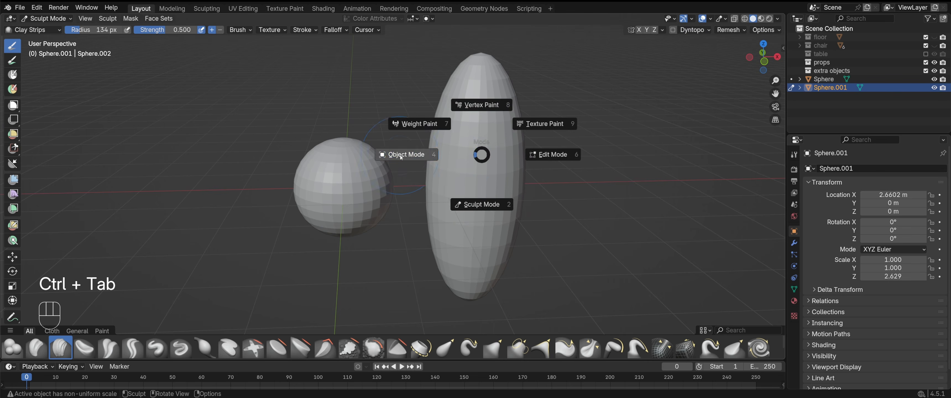
{"action": "left_click", "coordinate": [490, 179]}
{"action": "key", "text": "ctrl+a"}
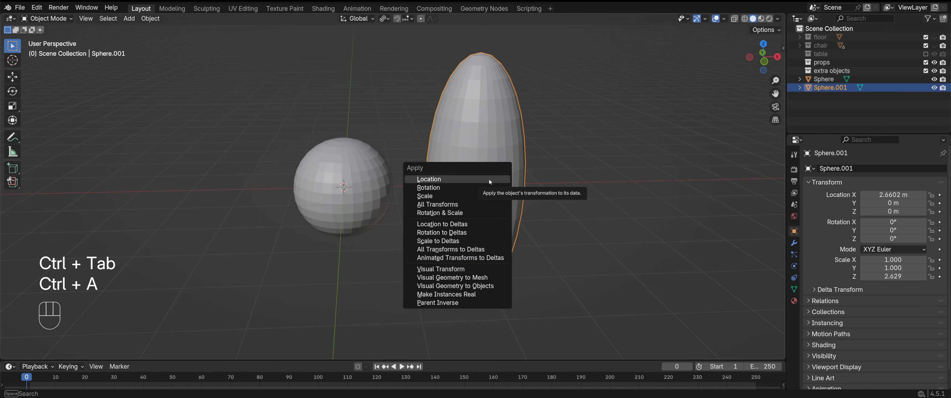
{"action": "left_click", "coordinate": [467, 196]}
- Put the stretched sphere back into Sculpt Mode and set the Clay Strips brush radius to 103 px
{"action": "key", "text": "ctrl+Tab"}
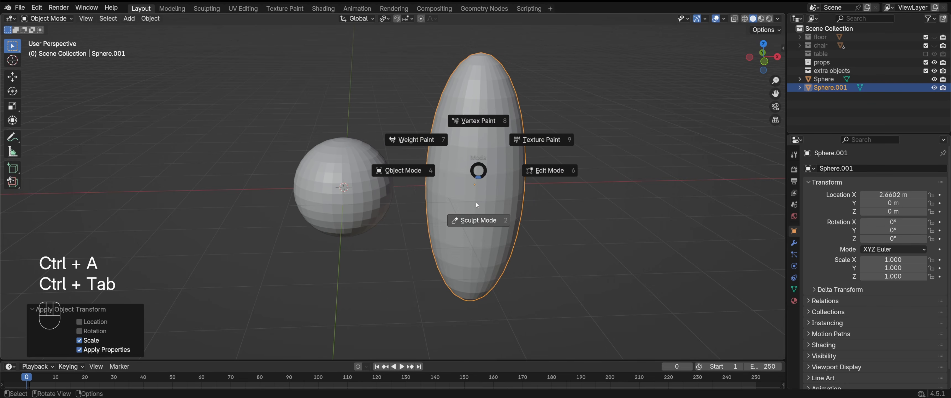
{"action": "left_click", "coordinate": [477, 217]}
{"action": "scroll", "coordinate": [468, 217], "scroll_direction": "up", "scroll_amount": 2}
{"action": "key", "text": "f"}
{"action": "left_click", "coordinate": [497, 182]}
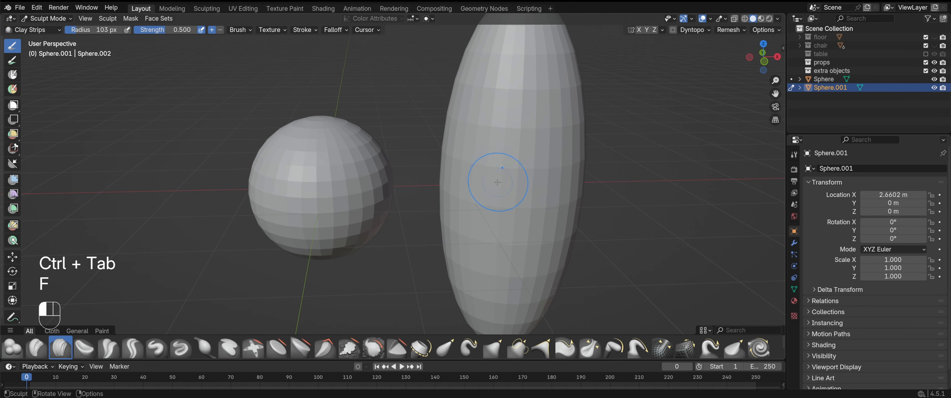
- Voxel remesh the stretched sphere and start adjusting its voxel size
{"action": "middle_click_drag", "start_coordinate": [550, 140], "coordinate": [523, 151]}
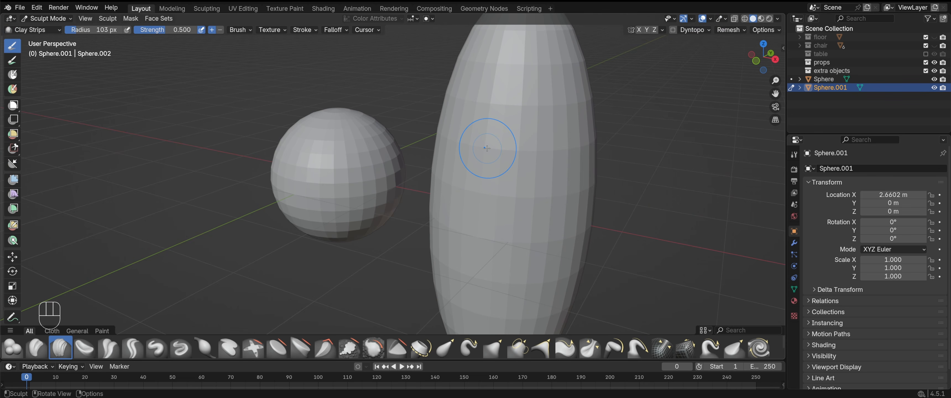
{"action": "scroll", "coordinate": [487, 148], "scroll_direction": "down", "scroll_amount": 1}
{"action": "key", "text": "ctrl+r"}
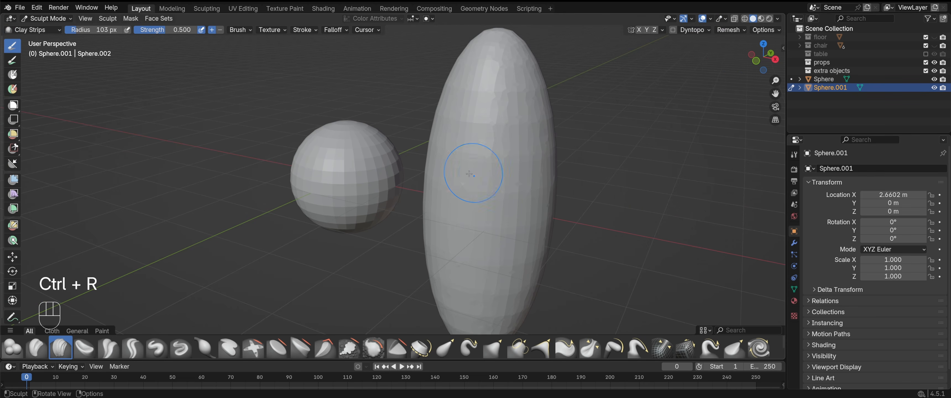
{"action": "key", "text": "shift+r"}
{"action": "key", "text": "shift+r"}
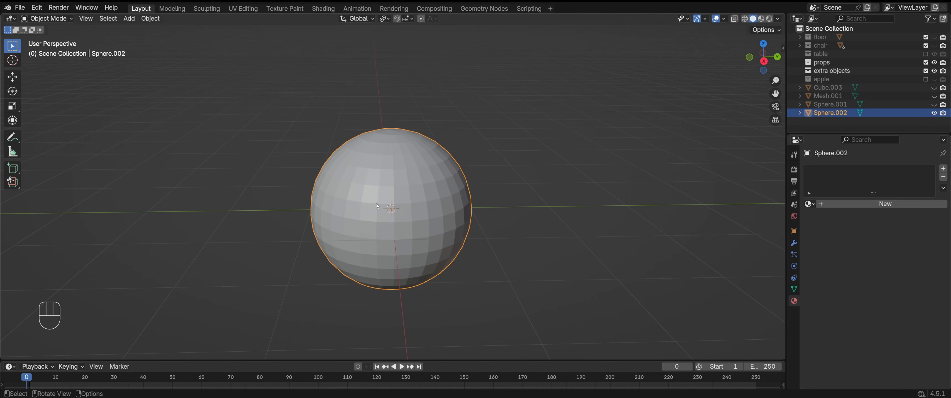
- Switch the single sphere into Sculpt Mode and back to Object Mode
{"action": "key", "text": "ctrl+Tab"}
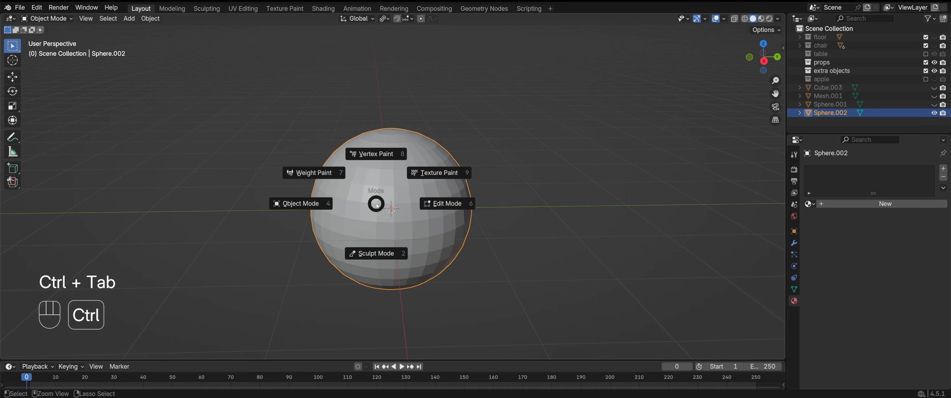
{"action": "left_click", "coordinate": [381, 250]}
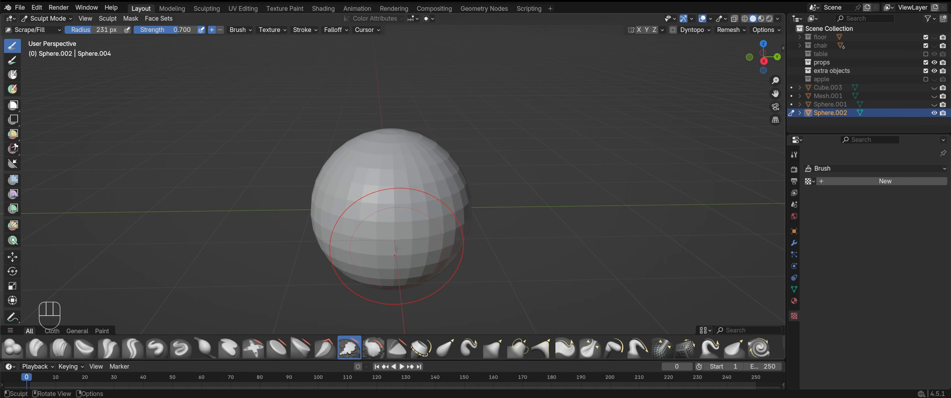
{"action": "key", "text": "ctrl+Tab"}
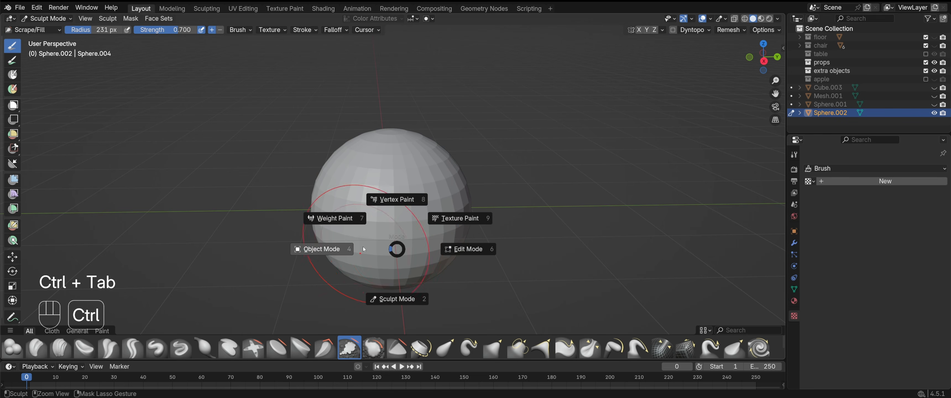
{"action": "left_click", "coordinate": [313, 250]}
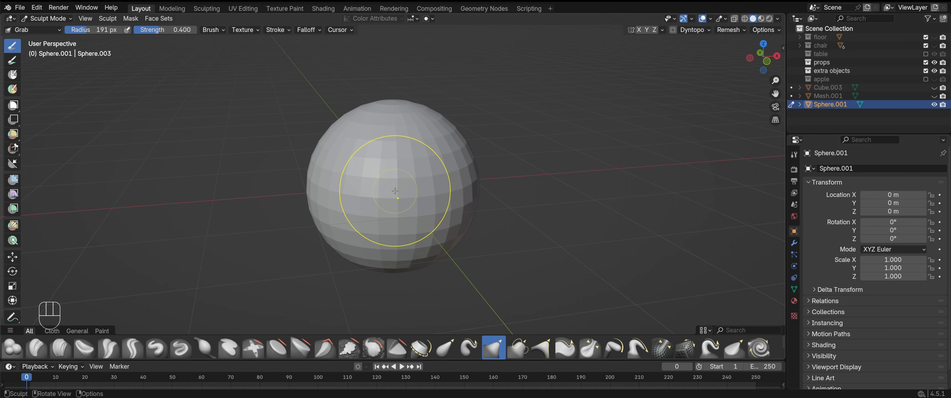
- Set the sphere's voxel size to about 0.0685 m and remesh it
{"action": "key", "text": "shift+r"}
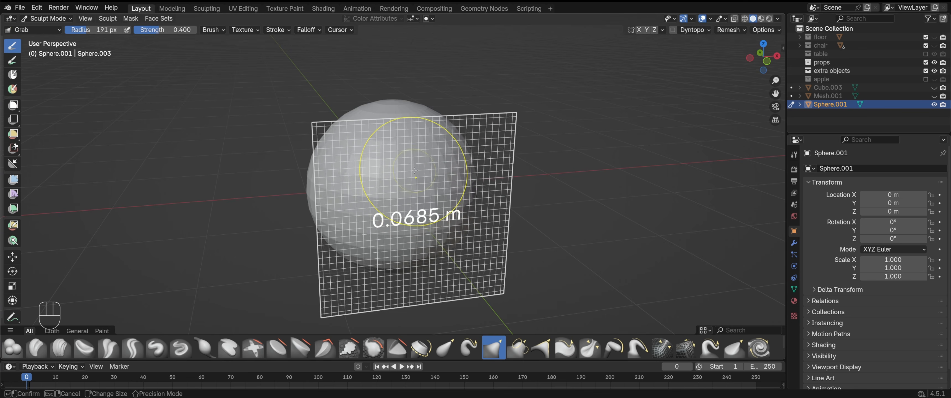
{"action": "left_click", "coordinate": [417, 173]}
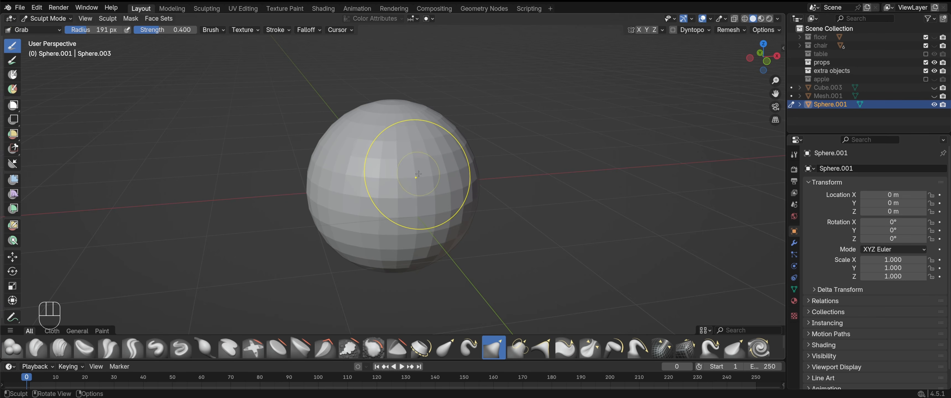
{"action": "key", "text": "ctrl+r"}
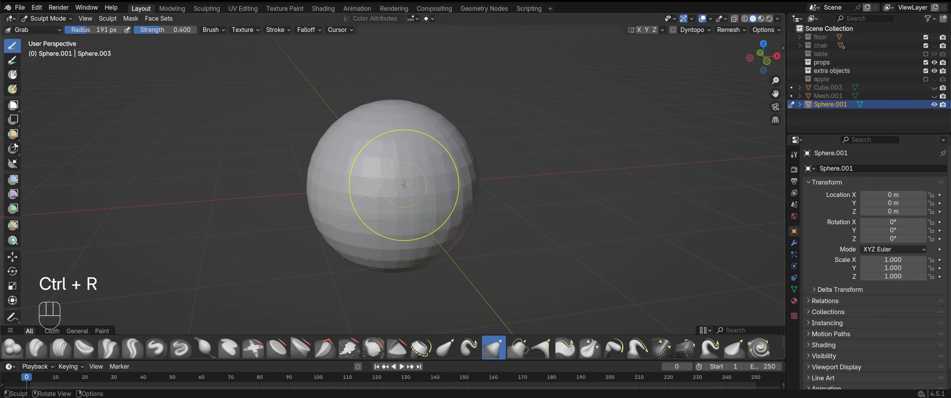
- Choose the Clay Strips brush and view the sphere from several angles and positions
{"action": "left_click", "coordinate": [60, 347]}
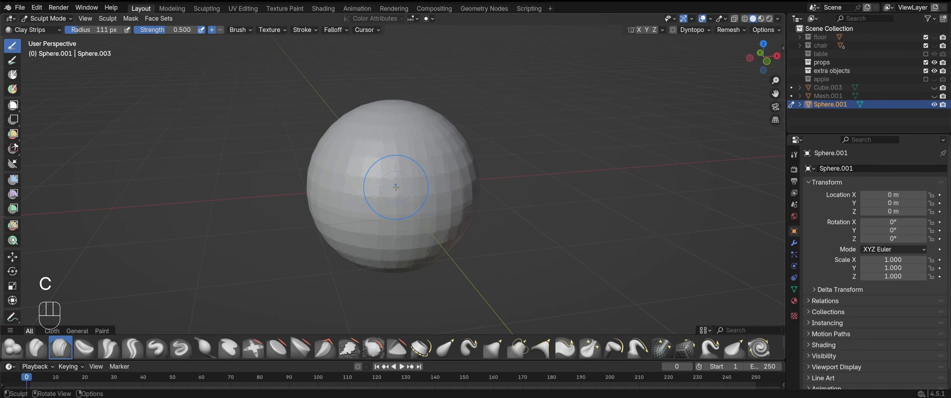
{"action": "key", "text": "z"}
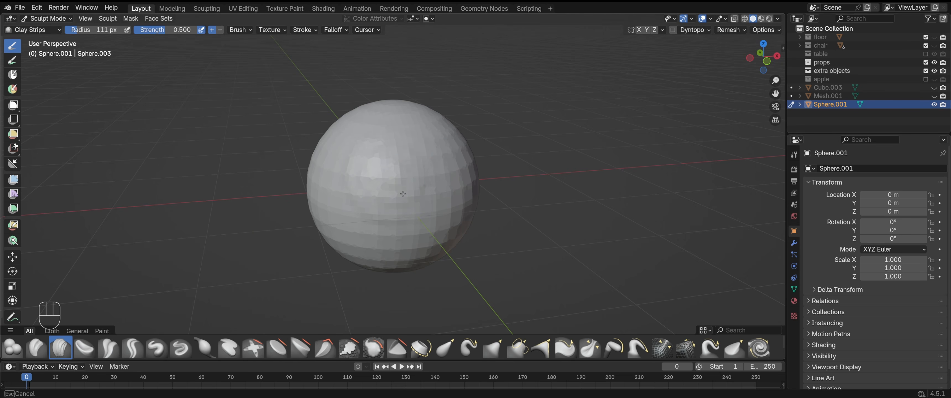
{"action": "key", "text": "ctrl+shift+a"}
{"action": "left_click_drag", "start_coordinate": [394, 191], "coordinate": [388, 171], "text": "alt"}
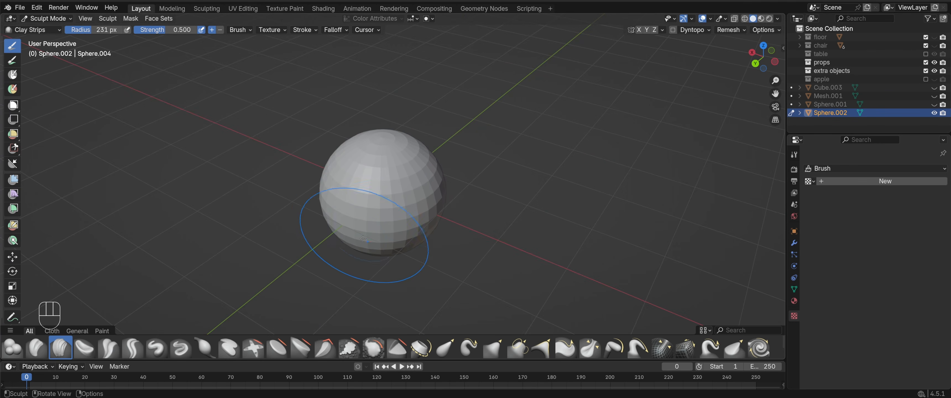
{"action": "key", "text": "alt"}
{"action": "left_click_drag", "start_coordinate": [217, 176], "coordinate": [346, 193], "text": "alt"}
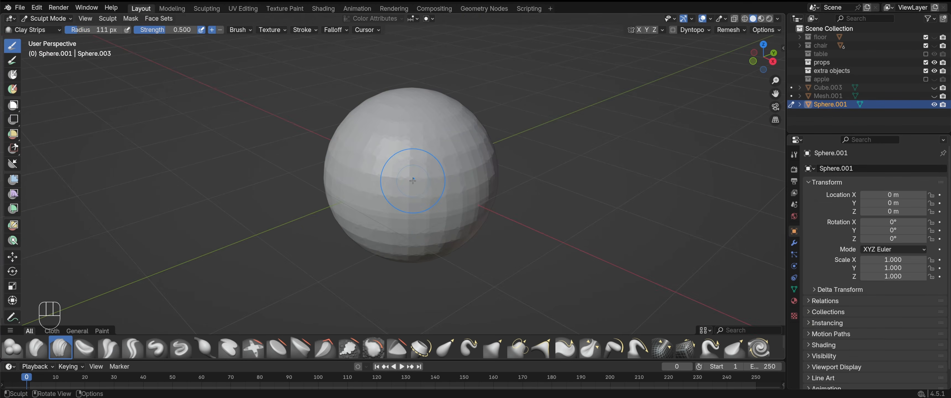
{"action": "mouse_move", "coordinate": [371, 159]}
{"action": "left_mouse_down", "text": "alt+shift"}
{"action": "mouse_move", "coordinate": [309, 145]}
{"action": "mouse_move", "coordinate": [348, 171]}
{"action": "mouse_move", "coordinate": [325, 139]}
{"action": "mouse_move", "coordinate": [364, 137]}
{"action": "mouse_move", "coordinate": [337, 209]}
{"action": "left_mouse_up", "text": "alt+shift"}
{"action": "left_click_drag", "start_coordinate": [393, 222], "coordinate": [384, 161], "text": "alt+shift"}
- Carve a small dent near the top of the sphere with the Draw Sharp brush at a 77 px radius
{"action": "key", "text": "f"}
{"action": "left_click", "coordinate": [385, 171]}
{"action": "key", "text": "x"}
{"action": "left_click_drag", "start_coordinate": [421, 104], "coordinate": [423, 105]}
{"action": "key", "text": "4"}
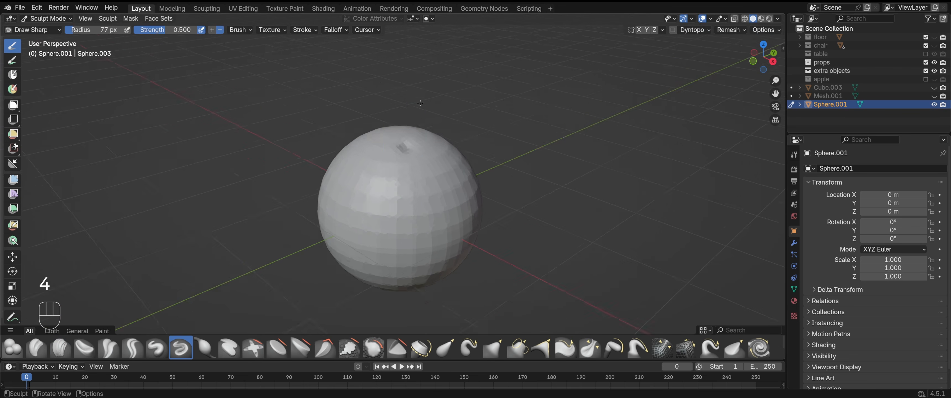
- Carve a short dent high on another side of the sphere with the Draw Sharp brush
{"action": "middle_click_drag", "start_coordinate": [340, 121], "coordinate": [343, 149], "text": "alt"}
{"action": "middle_click_drag", "start_coordinate": [416, 208], "coordinate": [364, 232], "text": "alt"}
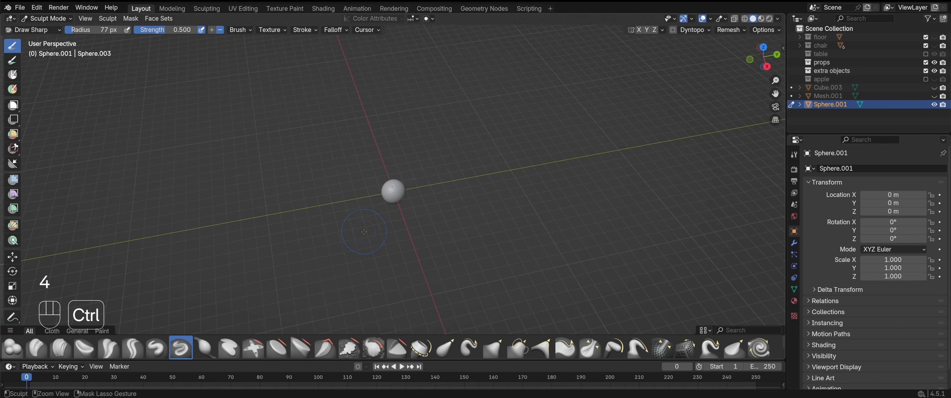
{"action": "left_click_drag", "start_coordinate": [362, 233], "coordinate": [350, 158], "text": "ctrl+alt"}
{"action": "middle_click_drag", "start_coordinate": [349, 157], "coordinate": [349, 161], "text": "ctrl+alt"}
{"action": "middle_click_drag", "start_coordinate": [364, 215], "coordinate": [357, 130], "text": "alt"}
{"action": "middle_click_drag", "start_coordinate": [365, 187], "coordinate": [369, 221], "text": "ctrl+alt"}
{"action": "left_click_drag", "start_coordinate": [439, 72], "coordinate": [445, 73]}
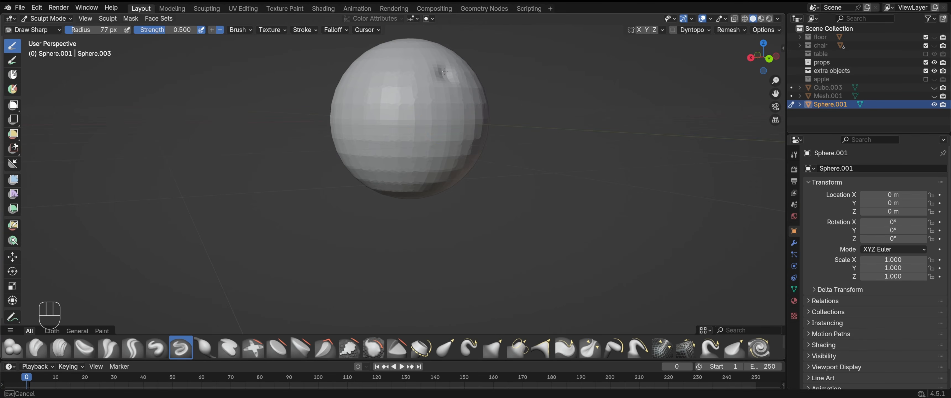
{"action": "key", "text": "4"}
- Set the Draw Sharp radius to 58 px, turn on X symmetry and carve mirrored grooves into the sphere's sides
{"action": "mouse_move", "coordinate": [434, 218]}
{"action": "middle_mouse_down", "text": "alt"}
{"action": "mouse_move", "coordinate": [381, 243]}
{"action": "mouse_move", "coordinate": [441, 218]}
{"action": "mouse_move", "coordinate": [403, 211]}
{"action": "mouse_move", "coordinate": [430, 214]}
{"action": "mouse_move", "coordinate": [439, 199]}
{"action": "middle_mouse_up", "text": "alt"}
{"action": "key", "text": "f"}
{"action": "left_click", "coordinate": [443, 196]}
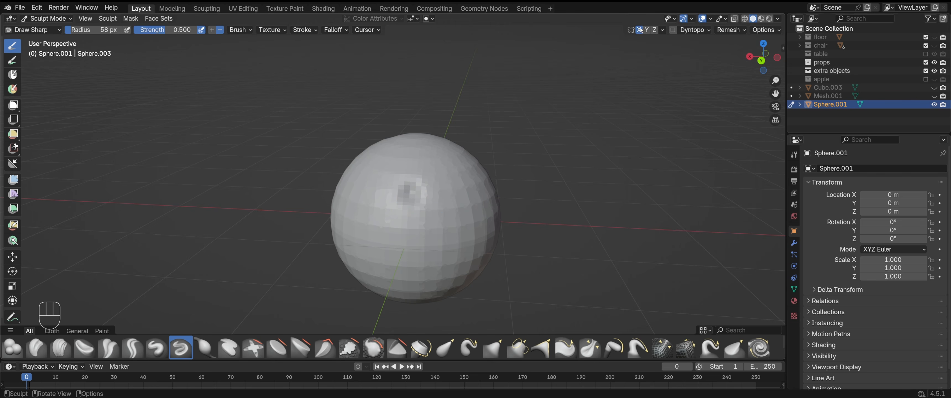
{"action": "middle_click_drag", "start_coordinate": [392, 235], "coordinate": [417, 238], "text": "alt"}
{"action": "mouse_move", "coordinate": [355, 205]}
{"action": "left_mouse_down"}
{"action": "mouse_move", "coordinate": [348, 224]}
{"action": "mouse_move", "coordinate": [363, 209]}
{"action": "left_mouse_up"}
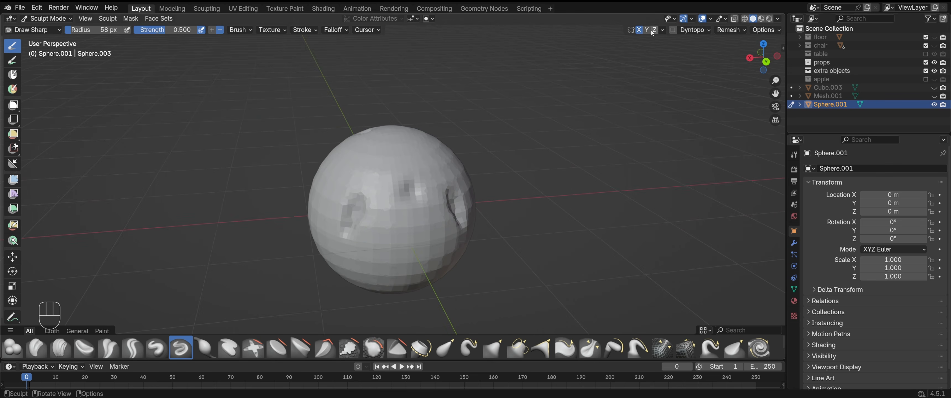
- Carve a groove into the sphere using X and Y symmetry, and turn on Z symmetry as well
{"action": "mouse_move", "coordinate": [559, 106]}
{"action": "middle_mouse_down", "text": "alt"}
{"action": "mouse_move", "coordinate": [633, 111]}
{"action": "mouse_move", "coordinate": [708, 91]}
{"action": "middle_mouse_up", "text": "alt"}
{"action": "left_click_drag", "start_coordinate": [341, 187], "coordinate": [334, 212]}
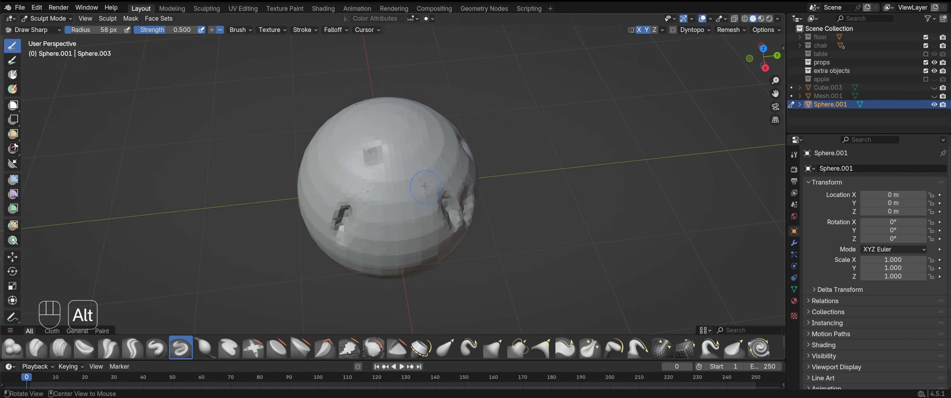
{"action": "mouse_move", "coordinate": [334, 213]}
{"action": "middle_mouse_down", "text": "alt"}
{"action": "mouse_move", "coordinate": [280, 168]}
{"action": "mouse_move", "coordinate": [338, 201]}
{"action": "middle_mouse_up", "text": "alt"}
{"action": "left_click", "coordinate": [655, 31]}
{"action": "middle_click_drag", "start_coordinate": [466, 255], "coordinate": [323, 163], "text": "alt"}
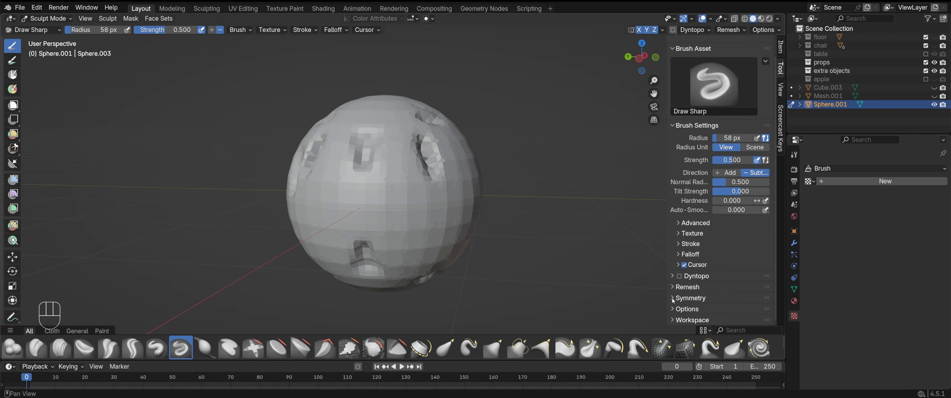
- Expand the brush's Symmetry settings and turn off X and Y mirroring, leaving only Z enabled
{"action": "left_click", "coordinate": [676, 299]}
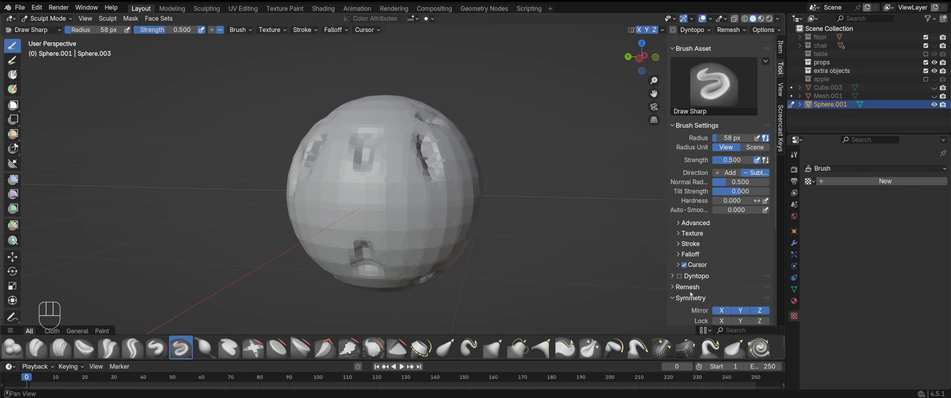
{"action": "scroll", "coordinate": [691, 294], "scroll_direction": "down", "scroll_amount": 8}
{"action": "scroll", "coordinate": [691, 257], "scroll_direction": "down", "scroll_amount": 1}
{"action": "left_click_drag", "start_coordinate": [721, 172], "coordinate": [759, 174]}
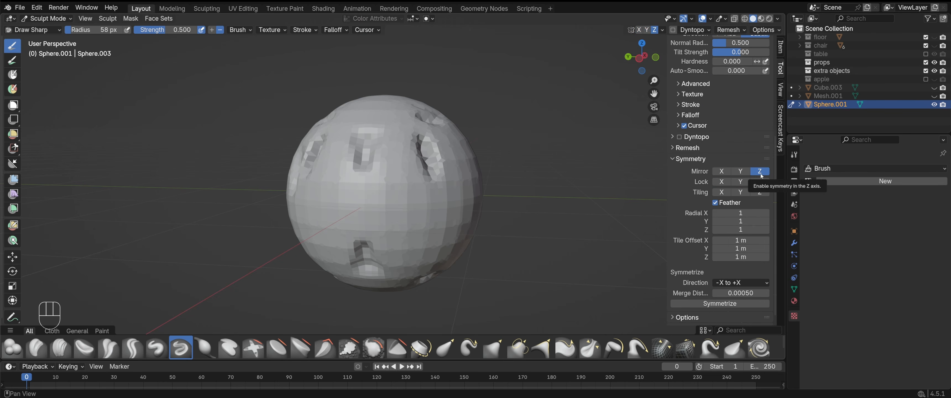
{"action": "scroll", "coordinate": [727, 252], "scroll_direction": "down", "scroll_amount": 1}
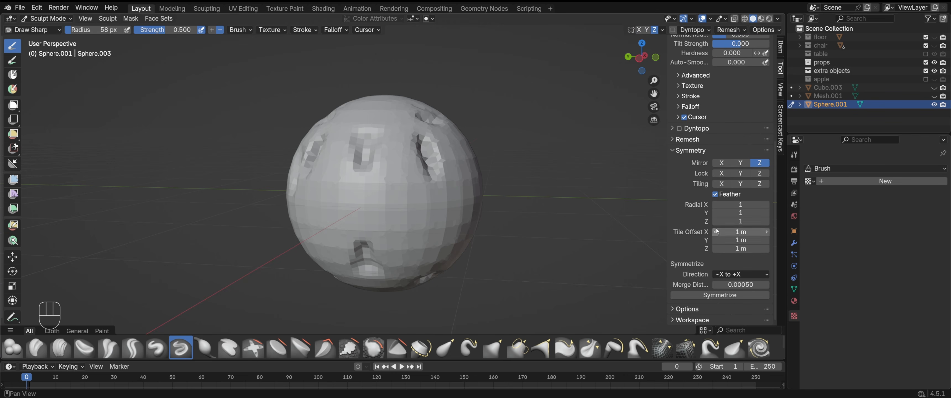
- Set the radial Z symmetry count to 5 and smooth out the sphere's carved dents with a 115 px brush radius
{"action": "left_click", "coordinate": [767, 221]}
{"action": "left_click", "coordinate": [767, 221]}
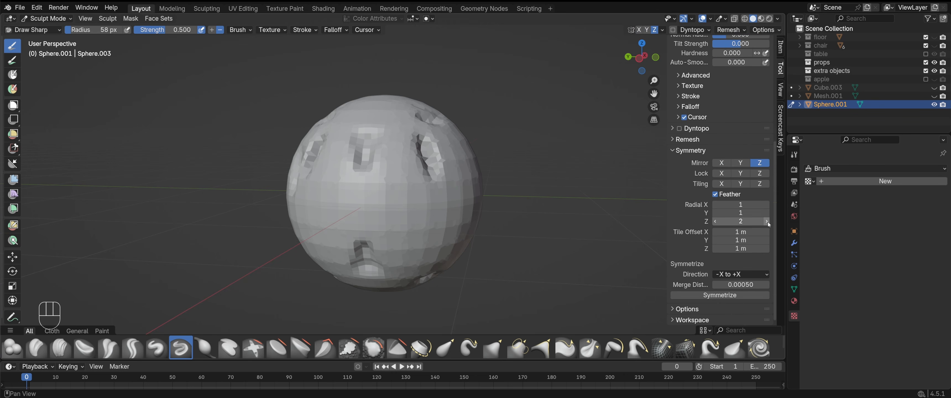
{"action": "left_click", "coordinate": [767, 221]}
{"action": "left_click", "coordinate": [766, 222]}
{"action": "mouse_move", "coordinate": [439, 162]}
{"action": "left_mouse_down", "text": "shift"}
{"action": "mouse_move", "coordinate": [436, 200]}
{"action": "mouse_move", "coordinate": [347, 204]}
{"action": "mouse_move", "coordinate": [391, 203]}
{"action": "mouse_move", "coordinate": [403, 218]}
{"action": "mouse_move", "coordinate": [389, 234]}
{"action": "mouse_move", "coordinate": [371, 203]}
{"action": "left_mouse_up", "text": "shift"}
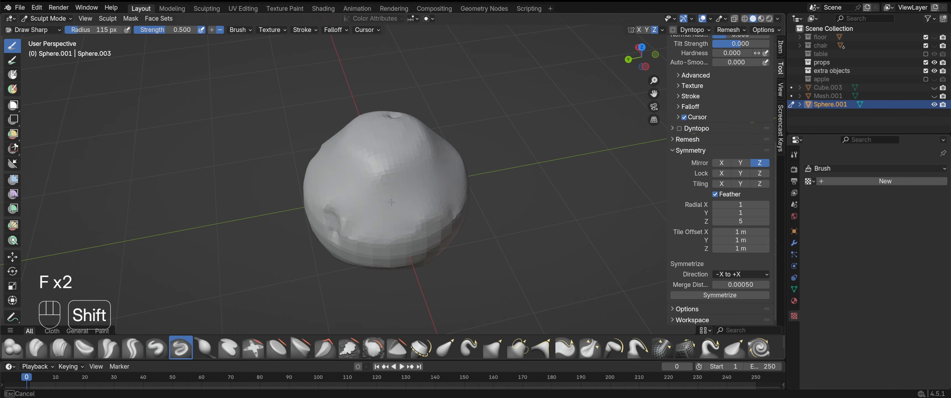
{"action": "mouse_move", "coordinate": [369, 195]}
{"action": "left_mouse_down", "text": "shift"}
{"action": "mouse_move", "coordinate": [347, 177]}
{"action": "mouse_move", "coordinate": [355, 188]}
{"action": "left_mouse_up", "text": "shift"}
- Set the Draw Sharp radius to 86 px, carve radially repeated dents and raise bumps around the sphere
{"action": "key", "text": "f"}
{"action": "left_click", "coordinate": [351, 181]}
{"action": "middle_click_drag", "start_coordinate": [350, 181], "coordinate": [360, 187]}
{"action": "left_click_drag", "start_coordinate": [361, 187], "coordinate": [363, 194]}
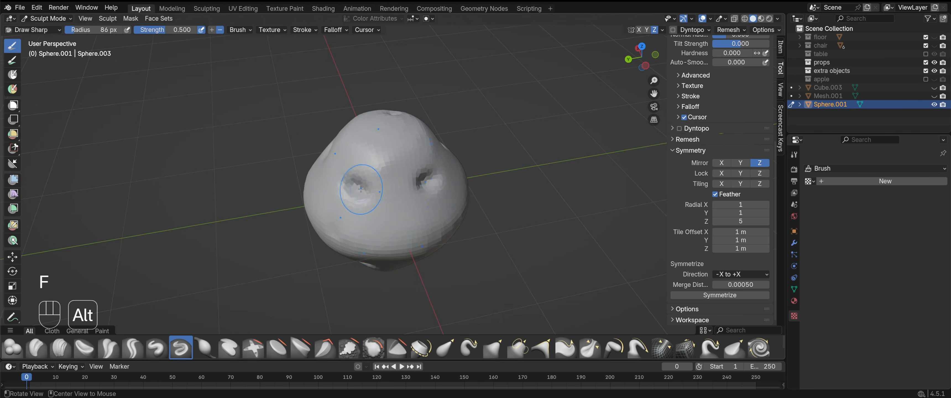
{"action": "middle_click_drag", "start_coordinate": [363, 194], "coordinate": [391, 200]}
{"action": "left_click_drag", "start_coordinate": [395, 203], "coordinate": [400, 210], "text": "ctrl"}
{"action": "middle_click_drag", "start_coordinate": [400, 210], "coordinate": [380, 166]}
- Smooth part of the surface and add more raised and carved Draw Sharp strokes around the sphere
{"action": "left_click_drag", "start_coordinate": [380, 166], "coordinate": [382, 177], "text": "shift"}
{"action": "middle_click_drag", "start_coordinate": [380, 184], "coordinate": [374, 188]}
{"action": "mouse_move", "coordinate": [394, 176]}
{"action": "left_mouse_down", "text": "ctrl"}
{"action": "mouse_move", "coordinate": [386, 192]}
{"action": "mouse_move", "coordinate": [380, 180]}
{"action": "left_mouse_up", "text": "ctrl"}
{"action": "left_click_drag", "start_coordinate": [373, 200], "coordinate": [397, 180]}
{"action": "left_click_drag", "start_coordinate": [378, 205], "coordinate": [402, 184], "text": "ctrl"}
{"action": "mouse_move", "coordinate": [400, 188]}
{"action": "left_mouse_down", "text": "alt"}
{"action": "mouse_move", "coordinate": [386, 179]}
{"action": "mouse_move", "coordinate": [371, 203]}
{"action": "left_mouse_up", "text": "alt"}
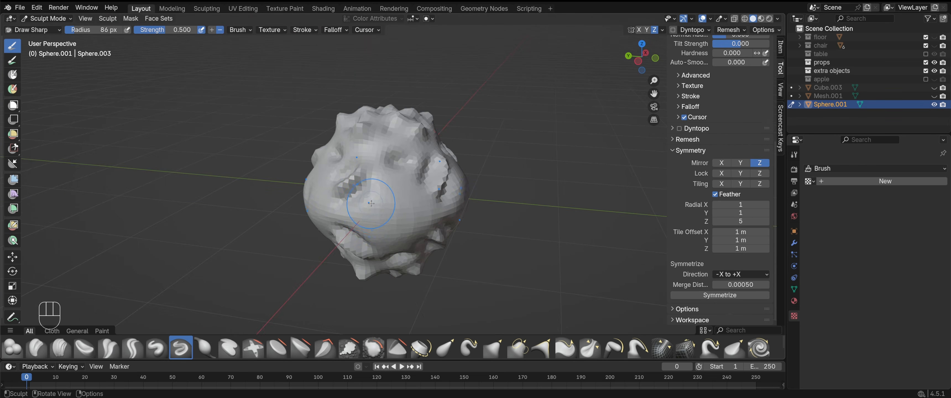
- Switch to the Clay Strips brush with a 114 px radius, adjust the voxel size and remesh the sculpted sphere
{"action": "key", "text": "z"}
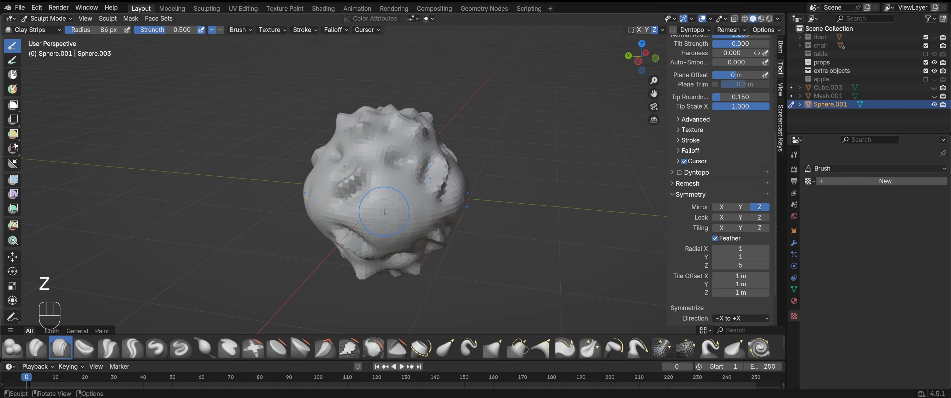
{"action": "mouse_move", "coordinate": [382, 230]}
{"action": "left_mouse_down", "text": "ctrl+alt"}
{"action": "mouse_move", "coordinate": [382, 210]}
{"action": "mouse_move", "coordinate": [378, 220]}
{"action": "left_mouse_up", "text": "ctrl+alt"}
{"action": "key", "text": "f"}
{"action": "left_click", "coordinate": [389, 209]}
{"action": "key", "text": "shift+r"}
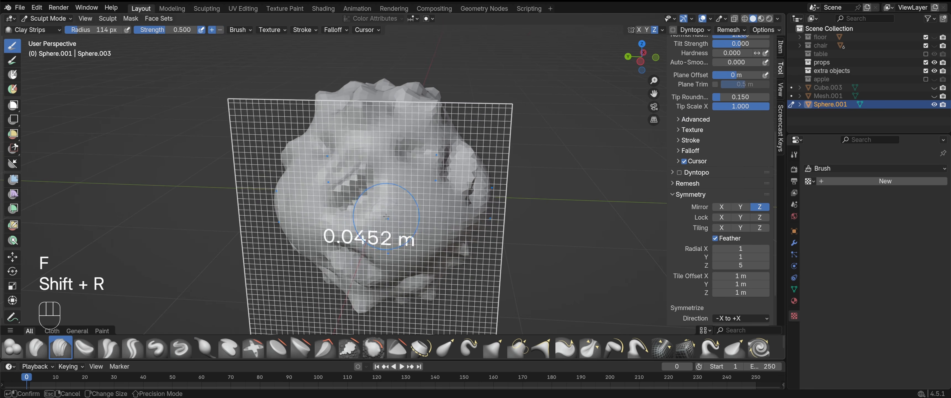
{"action": "left_click", "coordinate": [380, 219]}
{"action": "key", "text": "ctrl+r"}
- Set the Clay Strips radius to 77 px and try strokes across the sphere's middle
{"action": "key", "text": "f"}
{"action": "left_click", "coordinate": [387, 217]}
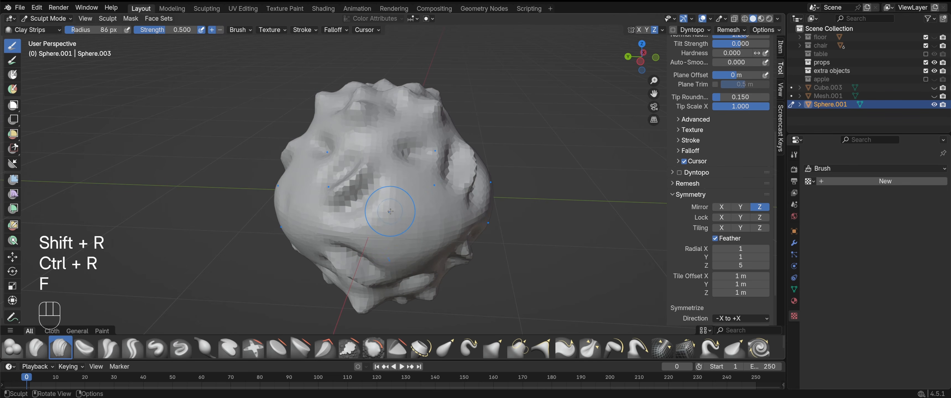
{"action": "key", "text": "f"}
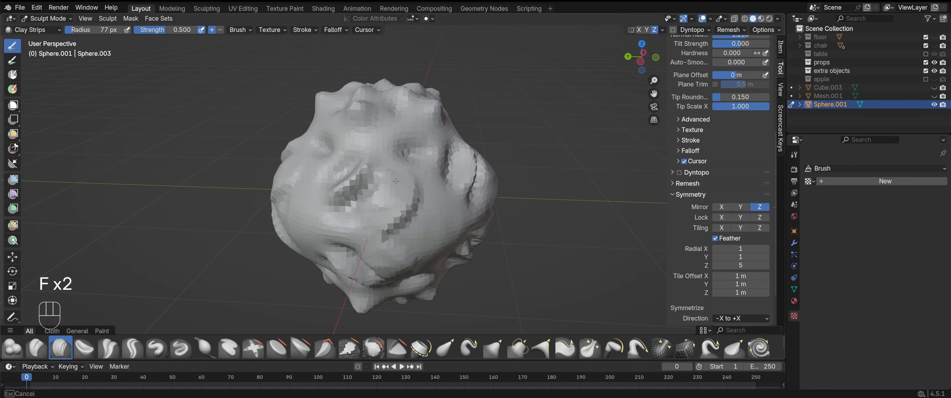
{"action": "left_click", "coordinate": [396, 182]}
{"action": "left_click_drag", "start_coordinate": [396, 181], "coordinate": [381, 200], "text": "alt"}
- Try Draw Sharp strokes across the sphere's middle and undo the recent strokes
{"action": "key", "text": "x"}
{"action": "mouse_move", "coordinate": [347, 212]}
{"action": "left_mouse_down"}
{"action": "mouse_move", "coordinate": [369, 183]}
{"action": "mouse_move", "coordinate": [352, 212]}
{"action": "left_mouse_up"}
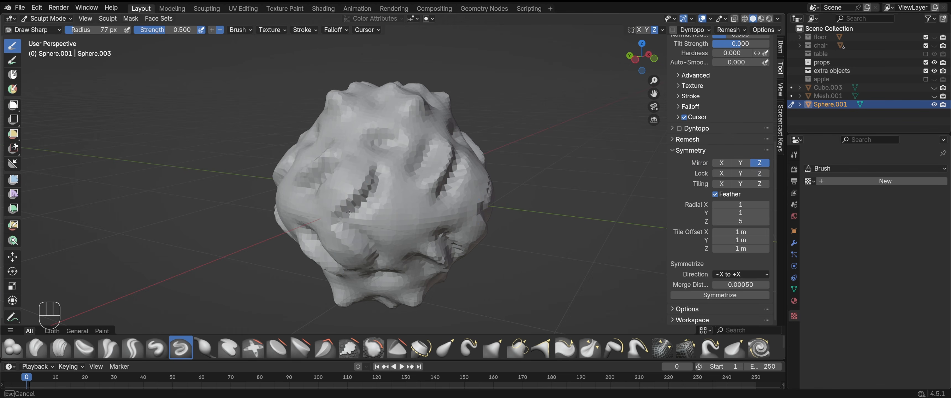
{"action": "left_click_drag", "start_coordinate": [379, 170], "coordinate": [386, 194], "text": "alt"}
{"action": "key", "text": "z"}
{"action": "key", "text": "ctrl+z"}
- Sculpt radially repeated grooves and ridges around the sphere's middle using Clay Strips and Draw Sharp at a 54 px radius
{"action": "key", "text": "z"}
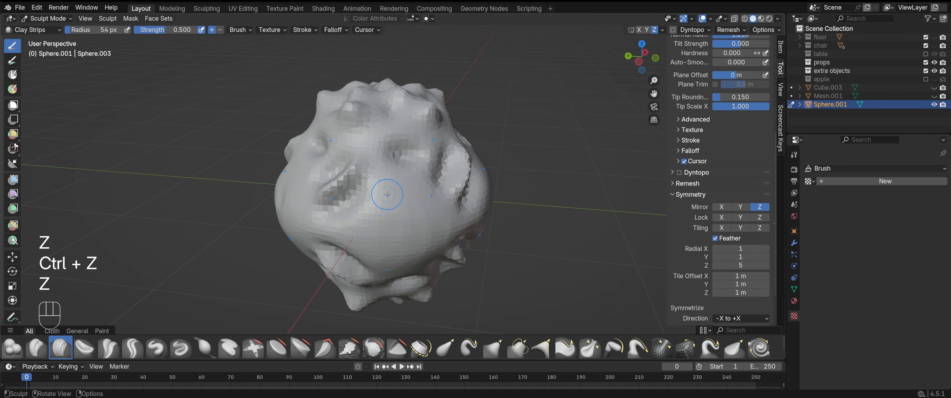
{"action": "left_click_drag", "start_coordinate": [391, 185], "coordinate": [389, 201], "text": "ctrl"}
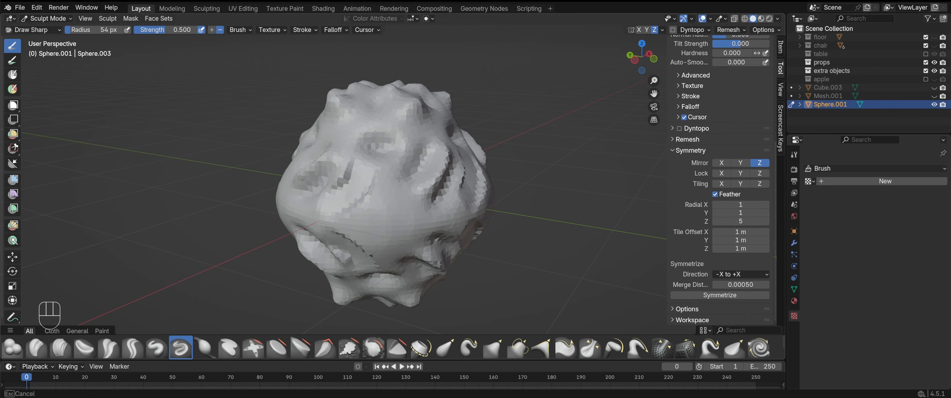
{"action": "middle_click_drag", "start_coordinate": [364, 220], "coordinate": [385, 226]}
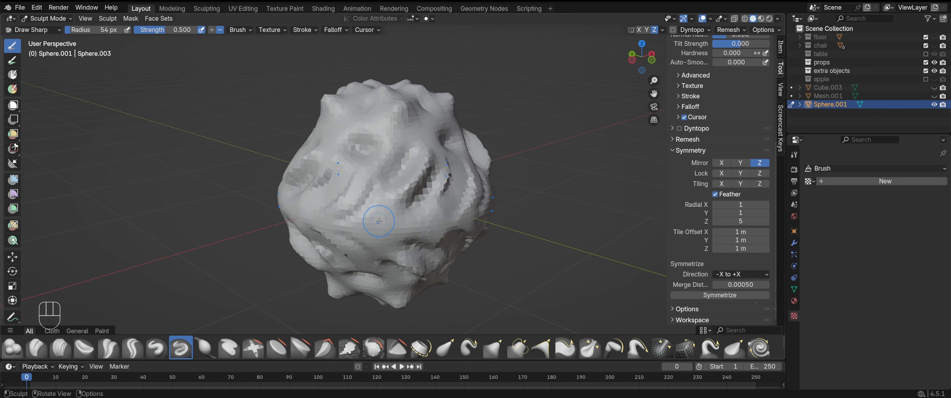
{"action": "mouse_move", "coordinate": [392, 192]}
{"action": "left_mouse_down", "text": "ctrl"}
{"action": "mouse_move", "coordinate": [400, 216]}
{"action": "mouse_move", "coordinate": [411, 212]}
{"action": "left_mouse_up", "text": "ctrl"}
- Add further raised and carved Draw Sharp strokes around the lower middle of the sphere from other viewing angles
{"action": "middle_click_drag", "start_coordinate": [406, 210], "coordinate": [387, 210]}
{"action": "left_click_drag", "start_coordinate": [387, 209], "coordinate": [384, 218], "text": "ctrl"}
{"action": "left_click_drag", "start_coordinate": [394, 204], "coordinate": [387, 220]}
{"action": "middle_click_drag", "start_coordinate": [397, 218], "coordinate": [378, 215], "text": "alt"}
{"action": "left_click_drag", "start_coordinate": [387, 210], "coordinate": [383, 227], "text": "ctrl"}
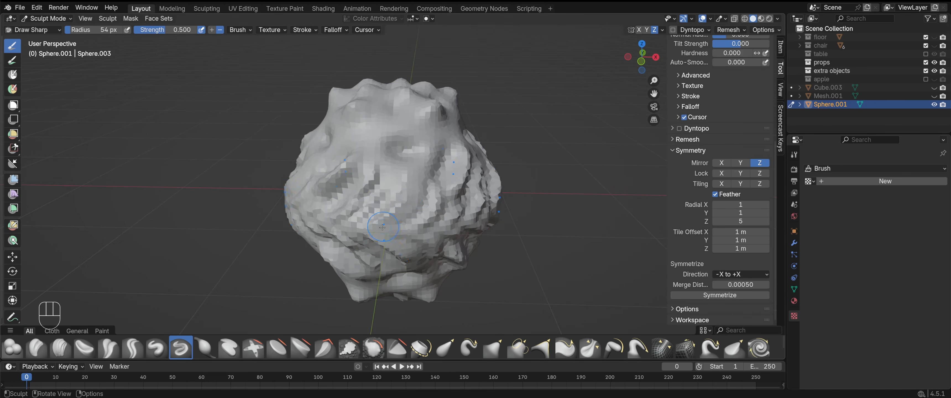
- Set the brush radius to 156 px and smooth the rough sculpted middle of the sphere
{"action": "mouse_move", "coordinate": [358, 196]}
{"action": "left_mouse_down", "text": "alt"}
{"action": "mouse_move", "coordinate": [383, 188]}
{"action": "mouse_move", "coordinate": [382, 217]}
{"action": "mouse_move", "coordinate": [368, 229]}
{"action": "mouse_move", "coordinate": [369, 196]}
{"action": "left_mouse_up", "text": "alt"}
{"action": "left_click_drag", "start_coordinate": [369, 196], "coordinate": [399, 199], "text": "alt"}
{"action": "key", "text": "f"}
{"action": "left_click", "coordinate": [409, 195]}
{"action": "mouse_move", "coordinate": [406, 196]}
{"action": "left_mouse_down", "text": "shift"}
{"action": "mouse_move", "coordinate": [391, 199]}
{"action": "mouse_move", "coordinate": [412, 188]}
{"action": "mouse_move", "coordinate": [421, 214]}
{"action": "mouse_move", "coordinate": [362, 203]}
{"action": "left_mouse_up", "text": "shift"}
{"action": "left_click_drag", "start_coordinate": [362, 203], "coordinate": [363, 222], "text": "ctrl+alt"}
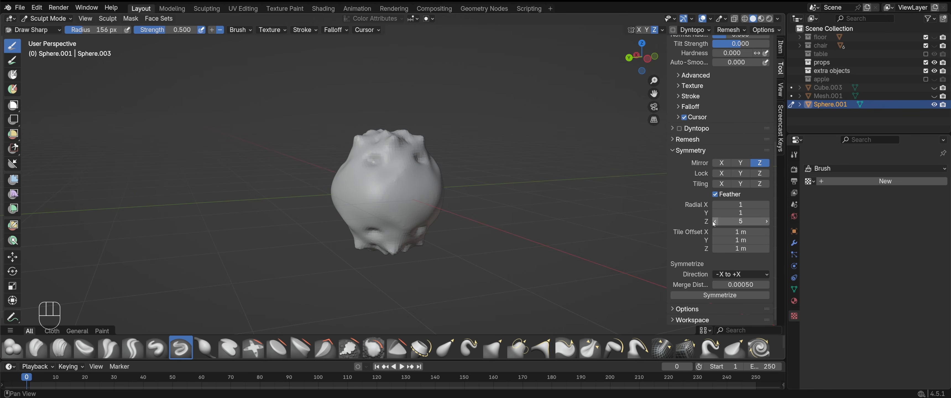
- Hide the sidebar and turn off Z mirror symmetry
{"action": "key", "text": "n"}
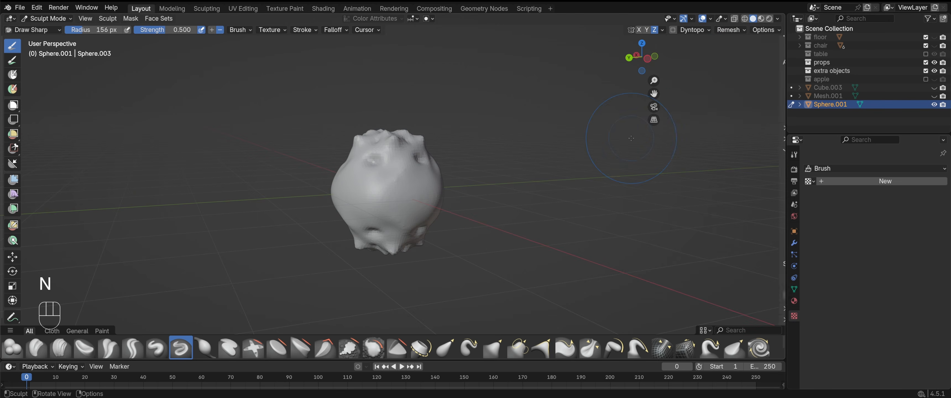
{"action": "mouse_move", "coordinate": [384, 207]}
{"action": "left_mouse_down", "text": "alt"}
{"action": "mouse_move", "coordinate": [356, 240]}
{"action": "mouse_move", "coordinate": [384, 222]}
{"action": "left_mouse_up", "text": "alt"}
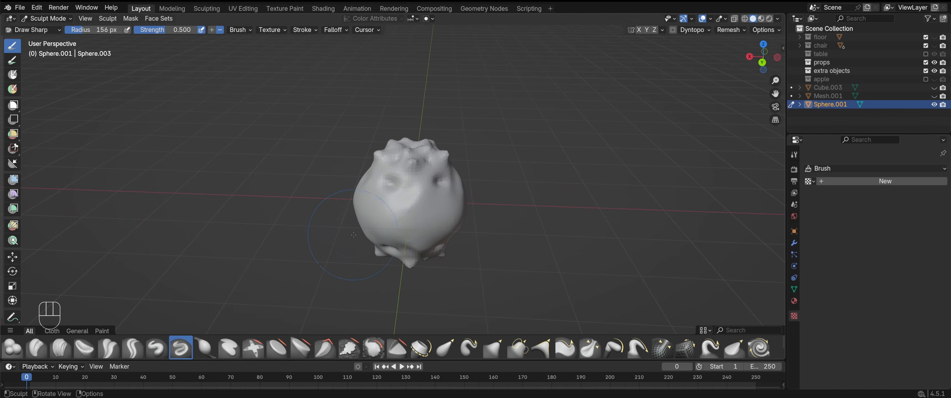
{"action": "key", "text": "shift+r"}
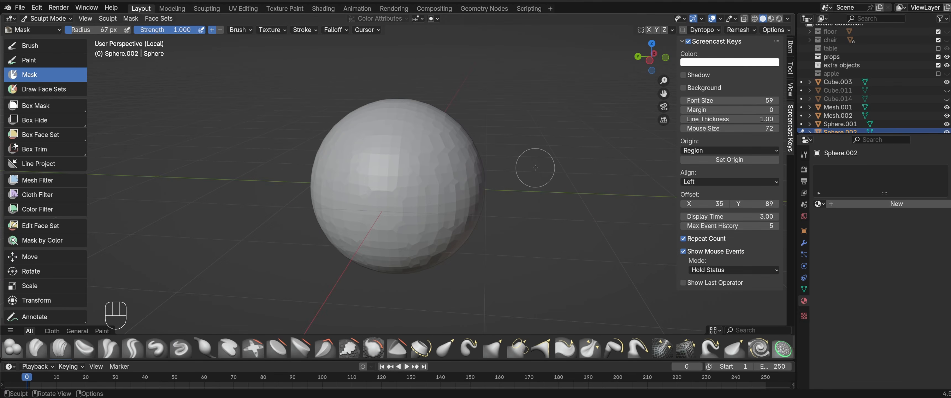
- Examine the Remesh, Symmetry and Options settings among the Mask brush's tool settings
{"action": "left_click", "coordinate": [791, 93]}
{"action": "left_click", "coordinate": [790, 69]}
{"action": "scroll", "coordinate": [734, 214], "scroll_direction": "down", "scroll_amount": 8}
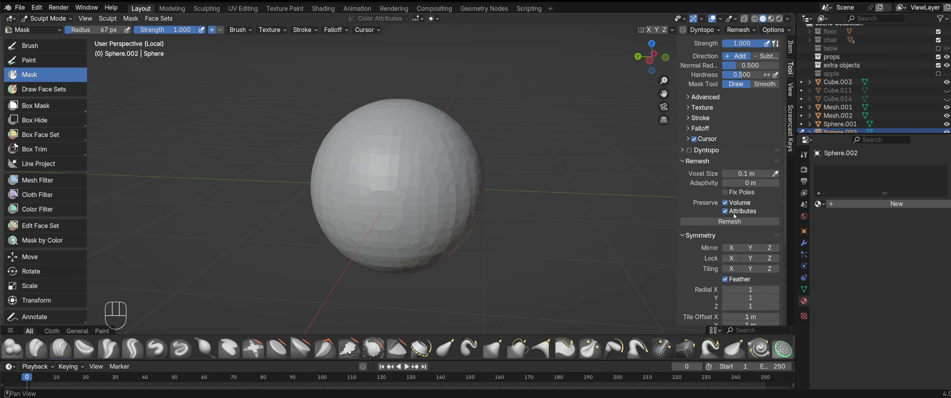
{"action": "scroll", "coordinate": [734, 216], "scroll_direction": "down", "scroll_amount": 8}
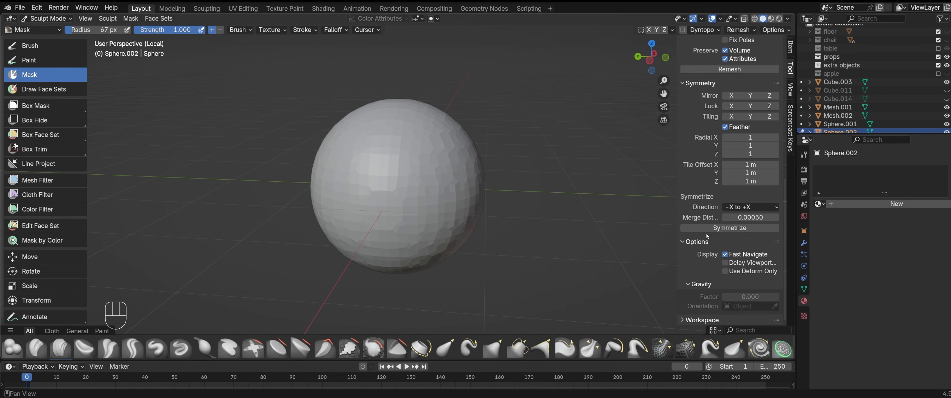
{"action": "scroll", "coordinate": [705, 233], "scroll_direction": "up", "scroll_amount": 2}
{"action": "scroll", "coordinate": [535, 211], "scroll_direction": "up", "scroll_amount": 1}
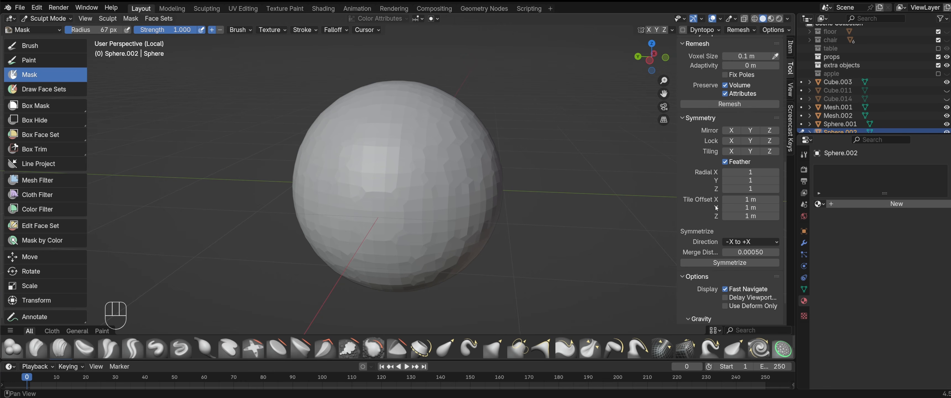
{"action": "scroll", "coordinate": [701, 176], "scroll_direction": "up", "scroll_amount": 4}
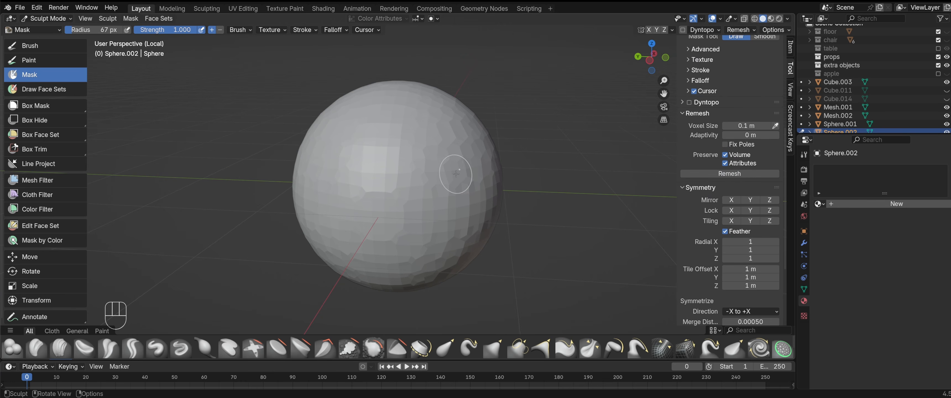
{"action": "scroll", "coordinate": [437, 176], "scroll_direction": "down", "scroll_amount": 1}
{"action": "scroll", "coordinate": [420, 182], "scroll_direction": "up", "scroll_amount": 2}
- Carve a Draw Sharp dent into the new sphere's side and remesh it with a voxel size of 0.02501 m
{"action": "key", "text": "x"}
{"action": "mouse_move", "coordinate": [425, 178]}
{"action": "left_mouse_down"}
{"action": "mouse_move", "coordinate": [451, 146]}
{"action": "mouse_move", "coordinate": [420, 207]}
{"action": "mouse_move", "coordinate": [463, 152]}
{"action": "left_mouse_up"}
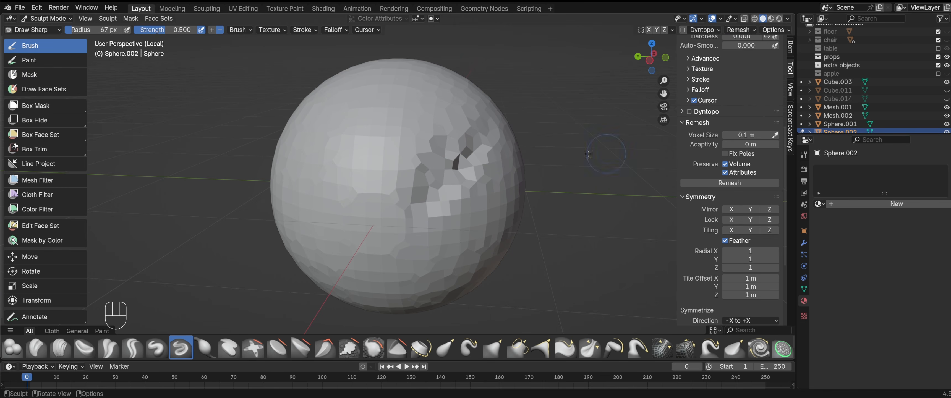
{"action": "key", "text": "shift+r"}
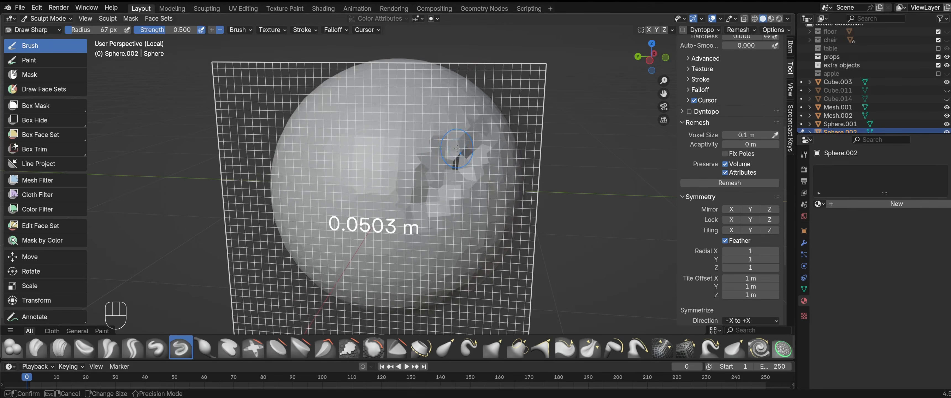
{"action": "left_click", "coordinate": [472, 147]}
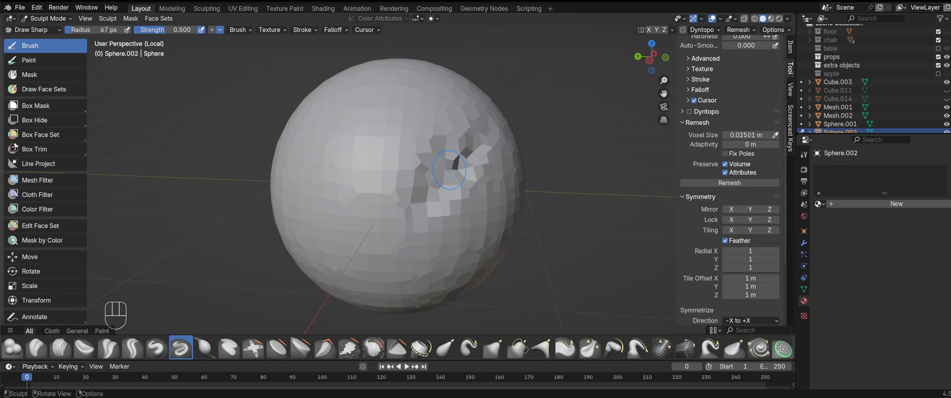
{"action": "key", "text": "ctrl+r"}
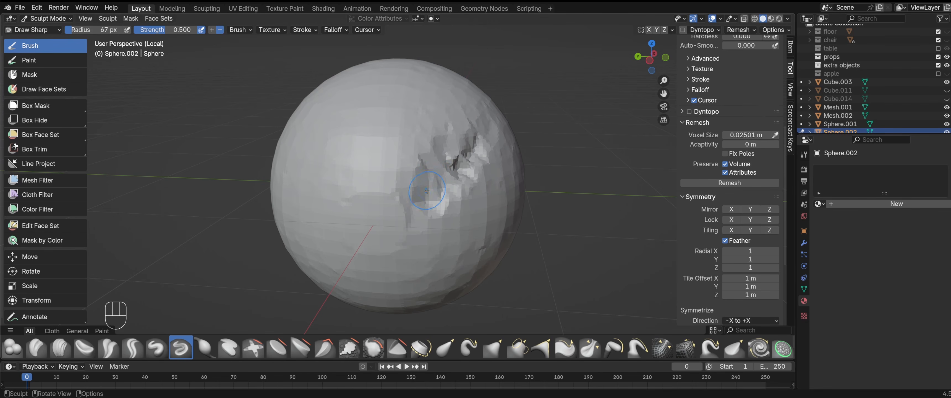
- Rework the dent with two short brush strokes and enable the Statistics overlay in the viewport
{"action": "mouse_move", "coordinate": [425, 186]}
{"action": "left_mouse_down"}
{"action": "mouse_move", "coordinate": [435, 165]}
{"action": "mouse_move", "coordinate": [428, 196]}
{"action": "mouse_move", "coordinate": [446, 176]}
{"action": "mouse_move", "coordinate": [435, 175]}
{"action": "left_mouse_up"}
{"action": "left_click_drag", "start_coordinate": [436, 201], "coordinate": [448, 188]}
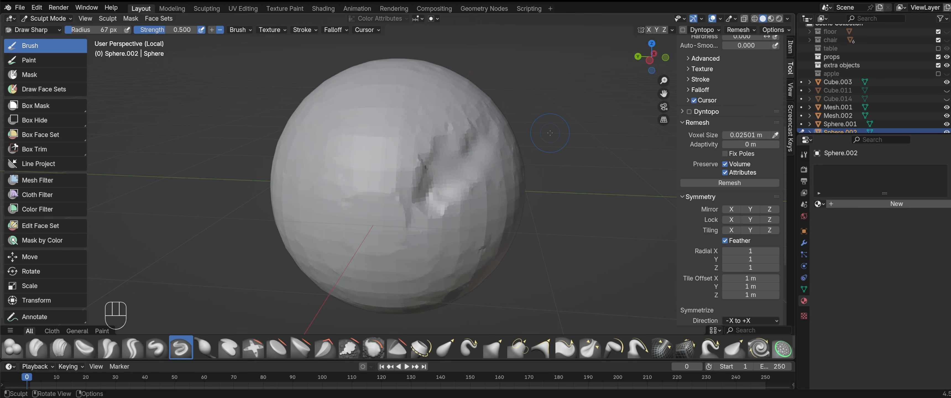
{"action": "left_click", "coordinate": [719, 19]}
{"action": "left_click", "coordinate": [654, 92]}
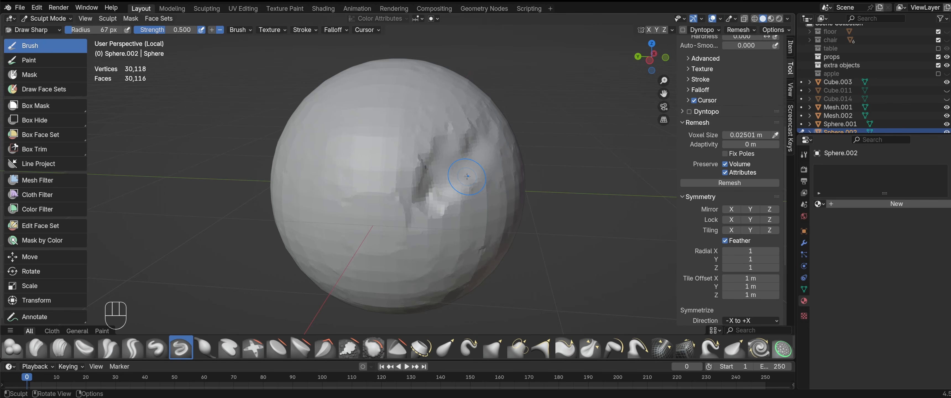
- Set the voxel size to 0.008126 m and remesh the dented sphere
{"action": "scroll", "coordinate": [467, 177], "scroll_direction": "down", "scroll_amount": 3}
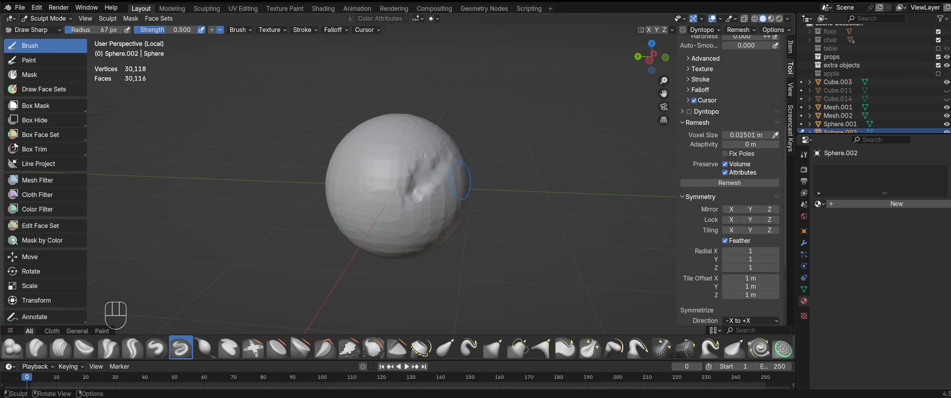
{"action": "scroll", "coordinate": [423, 180], "scroll_direction": "down", "scroll_amount": 6}
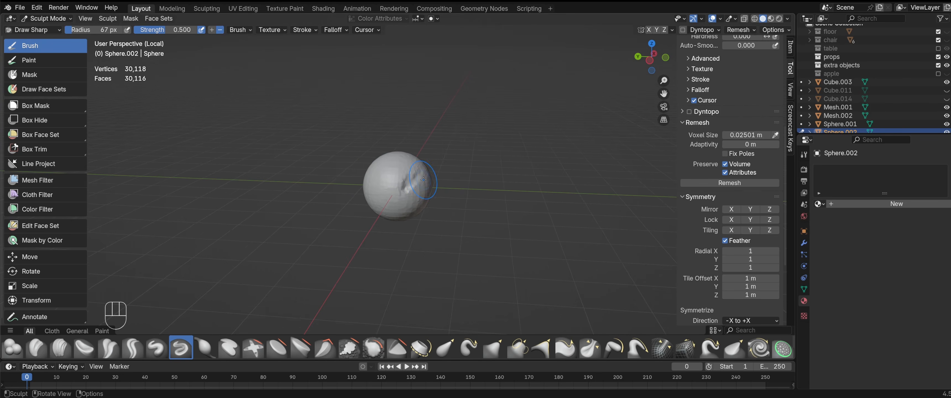
{"action": "middle_click_drag", "start_coordinate": [424, 180], "coordinate": [402, 178]}
{"action": "scroll", "coordinate": [403, 177], "scroll_direction": "up", "scroll_amount": 10}
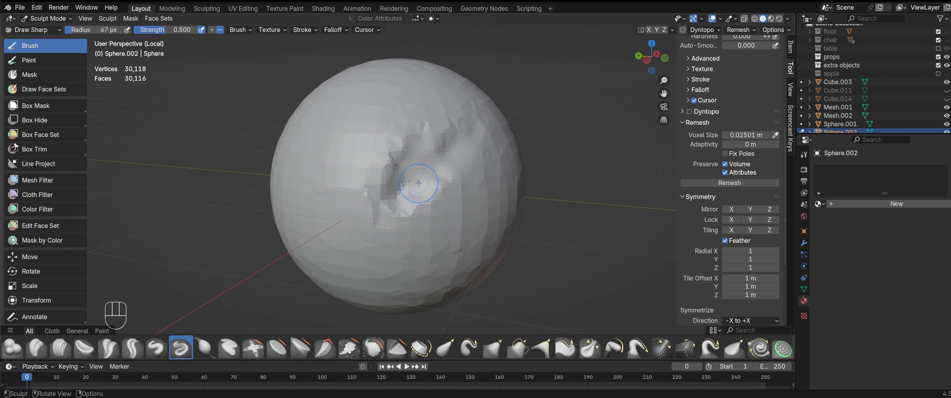
{"action": "key", "text": "shift+r"}
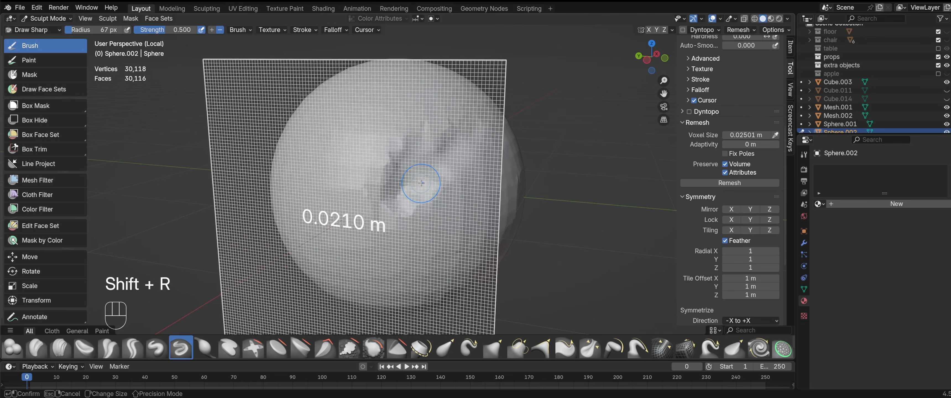
{"action": "left_click", "coordinate": [429, 182]}
{"action": "key", "text": "ctrl+r"}
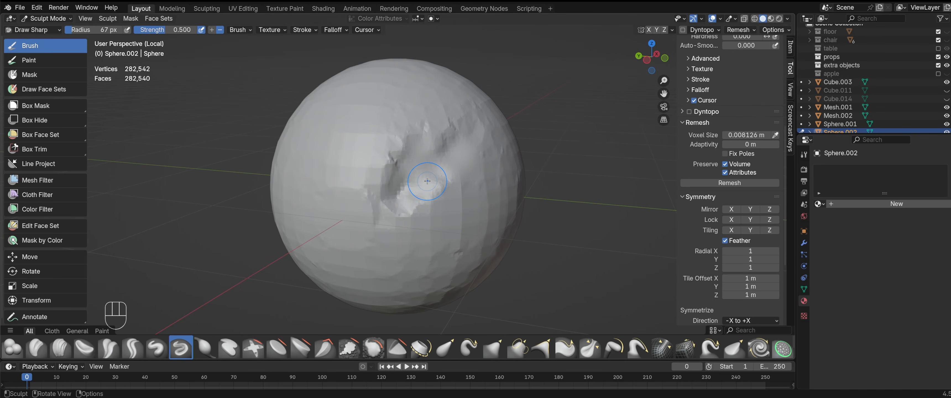
- Remesh the sphere again at the same voxel size and smooth the dent using the Clay Strips brush at 46 px radius
{"action": "key", "text": "shift+r"}
{"action": "right_click", "coordinate": [434, 172]}
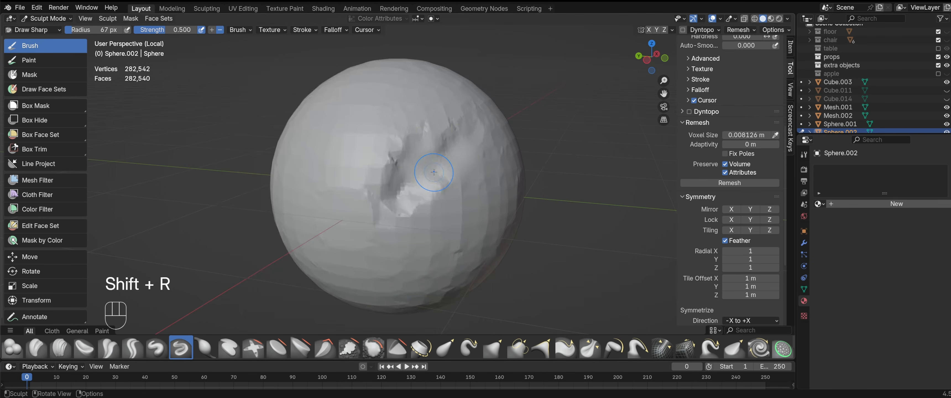
{"action": "scroll", "coordinate": [433, 172], "scroll_direction": "up", "scroll_amount": 2}
{"action": "key", "text": "ctrl+r"}
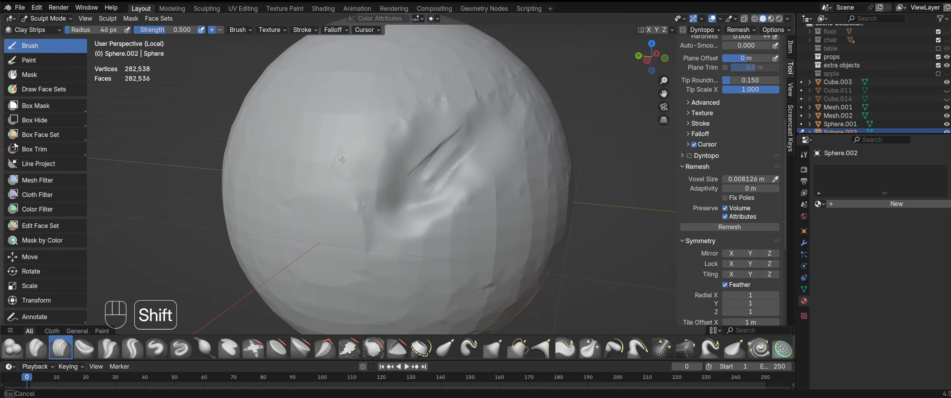
{"action": "left_click_drag", "start_coordinate": [410, 174], "coordinate": [438, 174], "text": "shift"}
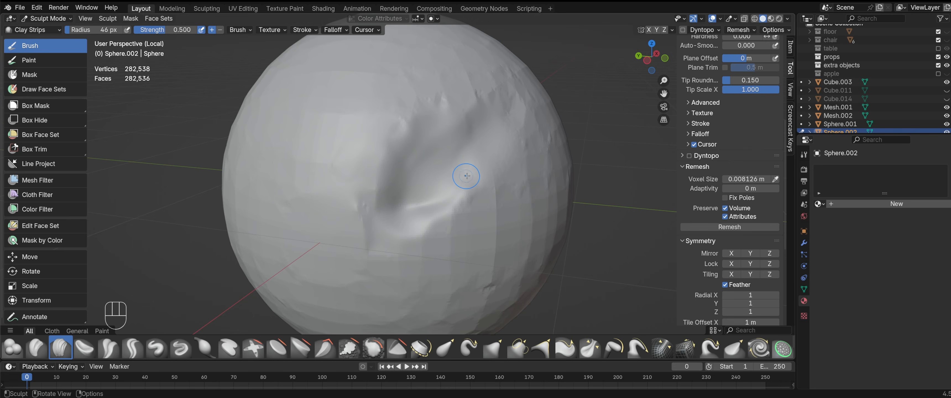
- Set the voxel size to 0.04339 m and remesh the dented sphere
{"action": "key", "text": "shift+r"}
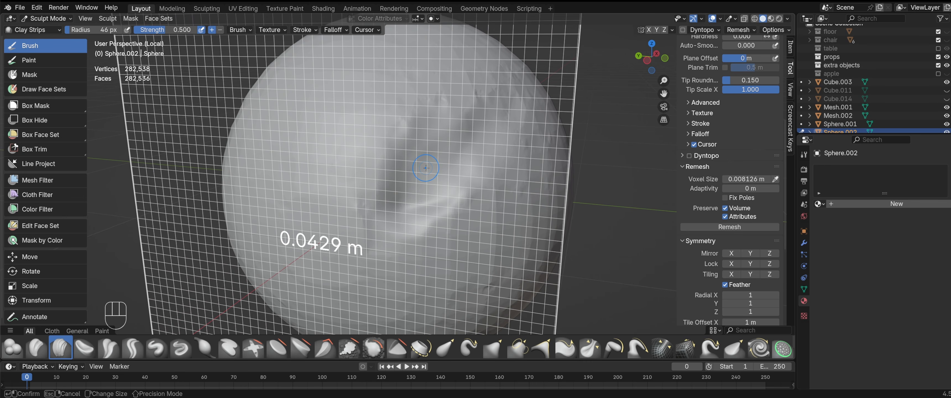
{"action": "left_click", "coordinate": [426, 170]}
{"action": "key", "text": "ctrl+r"}
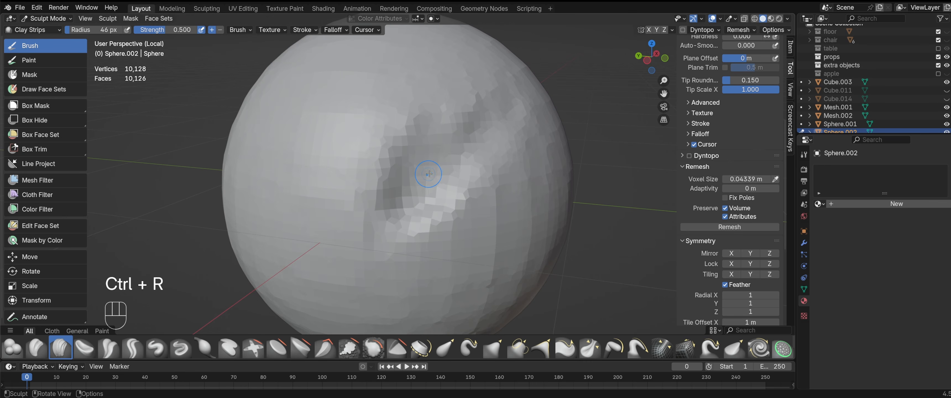
- Rework the dent on the coarser sphere with a diagonal Draw Sharp stroke
{"action": "scroll", "coordinate": [443, 184], "scroll_direction": "down", "scroll_amount": 2}
{"action": "key", "text": "f"}
{"action": "mouse_move", "coordinate": [429, 176]}
{"action": "left_mouse_down", "text": "alt"}
{"action": "mouse_move", "coordinate": [452, 188]}
{"action": "mouse_move", "coordinate": [399, 194]}
{"action": "left_mouse_up", "text": "alt"}
{"action": "left_click", "coordinate": [456, 192]}
{"action": "key", "text": "x"}
{"action": "left_click_drag", "start_coordinate": [391, 195], "coordinate": [455, 129]}
{"action": "middle_click_drag", "start_coordinate": [450, 147], "coordinate": [472, 144]}
- Switch to the Grab brush and try radii of 149 px, 129 px and 177 px around the dent
{"action": "key", "text": "g"}
{"action": "scroll", "coordinate": [442, 148], "scroll_direction": "down", "scroll_amount": 1}
{"action": "key", "text": "f"}
{"action": "left_click", "coordinate": [423, 151]}
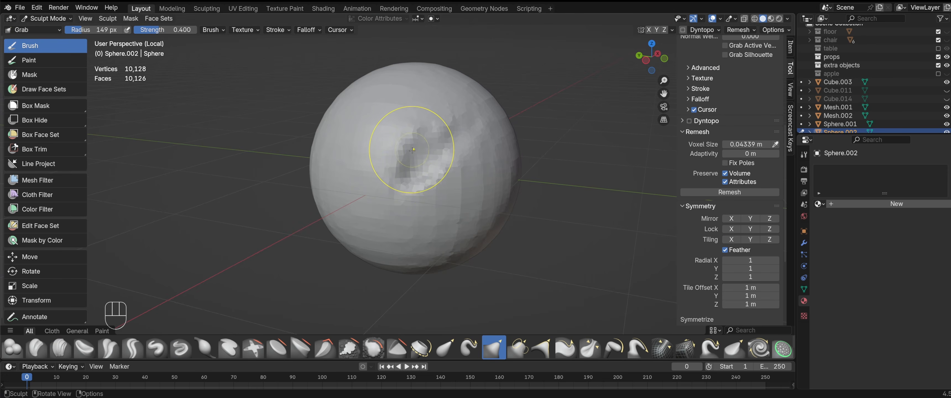
{"action": "left_click_drag", "start_coordinate": [361, 156], "coordinate": [338, 148], "text": "alt"}
{"action": "key", "text": "f"}
{"action": "left_click", "coordinate": [395, 175]}
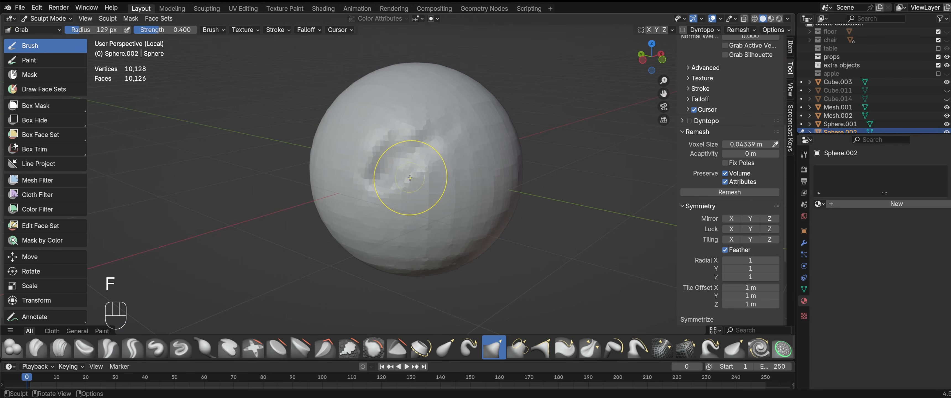
{"action": "key", "text": "f"}
{"action": "left_click", "coordinate": [438, 199]}
- Pull two long curved protrusions out of the sphere's lower side using the Snake Hook brush at 177 px radius
{"action": "key", "text": "g"}
{"action": "key", "text": "k"}
{"action": "mouse_move", "coordinate": [382, 194]}
{"action": "left_mouse_down", "text": "alt"}
{"action": "mouse_move", "coordinate": [318, 155]}
{"action": "mouse_move", "coordinate": [286, 195]}
{"action": "left_mouse_up", "text": "alt"}
{"action": "mouse_move", "coordinate": [395, 222]}
{"action": "left_mouse_down"}
{"action": "mouse_move", "coordinate": [382, 255]}
{"action": "mouse_move", "coordinate": [346, 269]}
{"action": "left_mouse_up"}
{"action": "mouse_move", "coordinate": [380, 244]}
{"action": "left_mouse_down"}
{"action": "mouse_move", "coordinate": [328, 263]}
{"action": "mouse_move", "coordinate": [425, 248]}
{"action": "left_mouse_up"}
{"action": "left_click_drag", "start_coordinate": [454, 222], "coordinate": [385, 214], "text": "alt"}
{"action": "left_click_drag", "start_coordinate": [318, 180], "coordinate": [330, 199]}
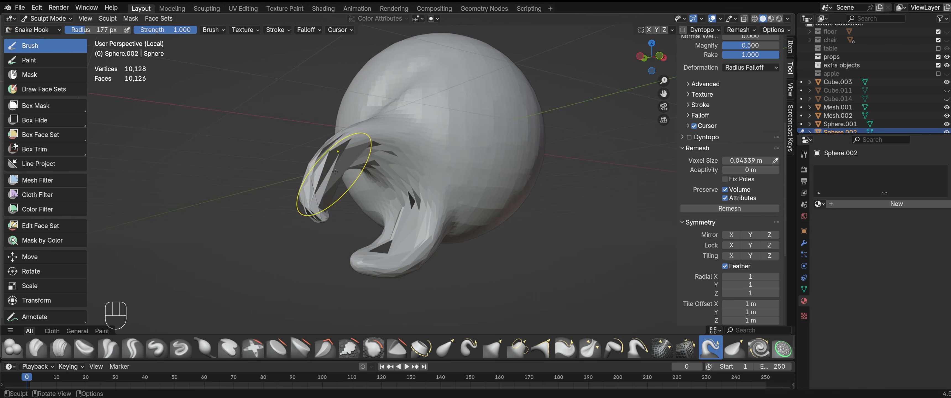
{"action": "left_click_drag", "start_coordinate": [327, 166], "coordinate": [324, 141]}
- Thicken the two protrusions with the Inflate/Deflate brush at 177 px radius, remeshing at a 0.04339 m voxel size before and after
{"action": "key", "text": "ctrl+r"}
{"action": "left_click_drag", "start_coordinate": [358, 178], "coordinate": [365, 171], "text": "alt"}
{"action": "left_click_drag", "start_coordinate": [360, 196], "coordinate": [353, 180], "text": "ctrl+alt"}
{"action": "key", "text": "i"}
{"action": "mouse_move", "coordinate": [306, 140]}
{"action": "left_mouse_down"}
{"action": "mouse_move", "coordinate": [285, 166]}
{"action": "mouse_move", "coordinate": [277, 214]}
{"action": "mouse_move", "coordinate": [287, 174]}
{"action": "mouse_move", "coordinate": [332, 244]}
{"action": "mouse_move", "coordinate": [380, 236]}
{"action": "left_mouse_up"}
{"action": "mouse_move", "coordinate": [380, 237]}
{"action": "left_mouse_down", "text": "alt+shift"}
{"action": "mouse_move", "coordinate": [394, 214]}
{"action": "mouse_move", "coordinate": [399, 148]}
{"action": "left_mouse_up", "text": "alt+shift"}
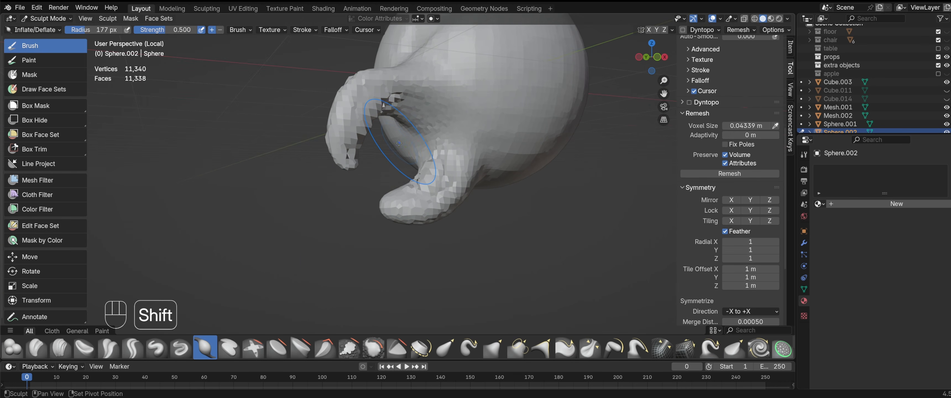
{"action": "key", "text": "ctrl+r"}
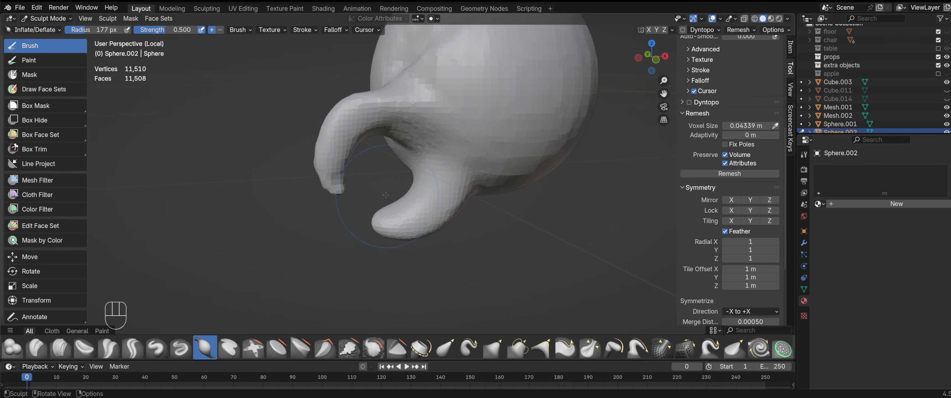
- Refine the upper protrusion and its base with the Draw Sharp brush at 177 px radius
{"action": "key", "text": "x"}
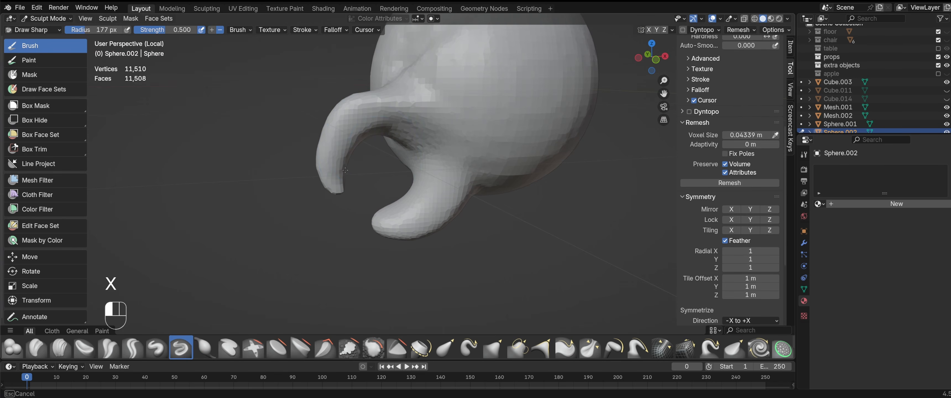
{"action": "left_click_drag", "start_coordinate": [375, 141], "coordinate": [412, 126]}
{"action": "left_click_drag", "start_coordinate": [405, 213], "coordinate": [417, 226], "text": "alt"}
{"action": "left_click_drag", "start_coordinate": [480, 125], "coordinate": [439, 177], "text": "alt+shift"}
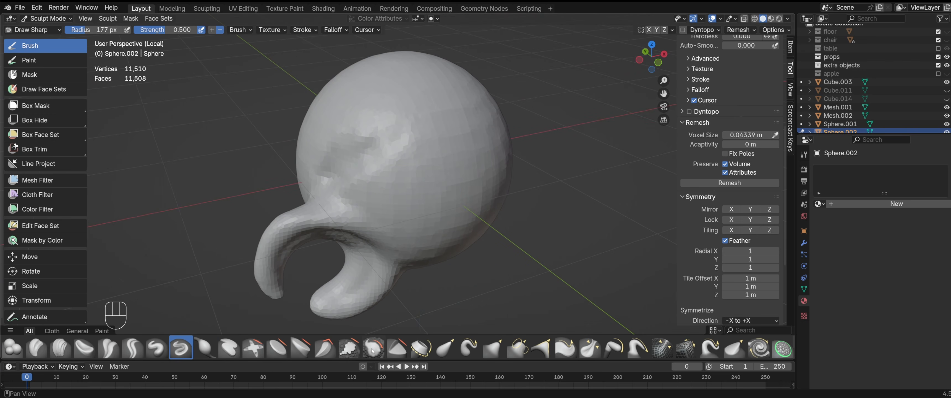
- Switch to the Scrape/Fill brush and set its radius to 328 px over the sphere's side
{"action": "left_click", "coordinate": [349, 347]}
{"action": "key", "text": "f"}
{"action": "left_click", "coordinate": [467, 151]}
{"action": "key", "text": "f"}
{"action": "left_click", "coordinate": [455, 139]}
{"action": "left_click_drag", "start_coordinate": [441, 142], "coordinate": [399, 131], "text": "alt"}
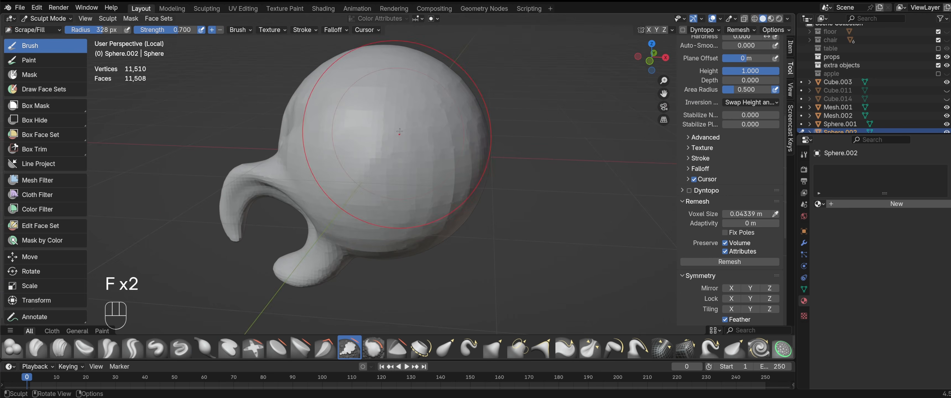
- Flatten several broad areas of the sphere using the Scrape/Fill brush at 436 px radius
{"action": "key", "text": "f"}
{"action": "left_click", "coordinate": [377, 204]}
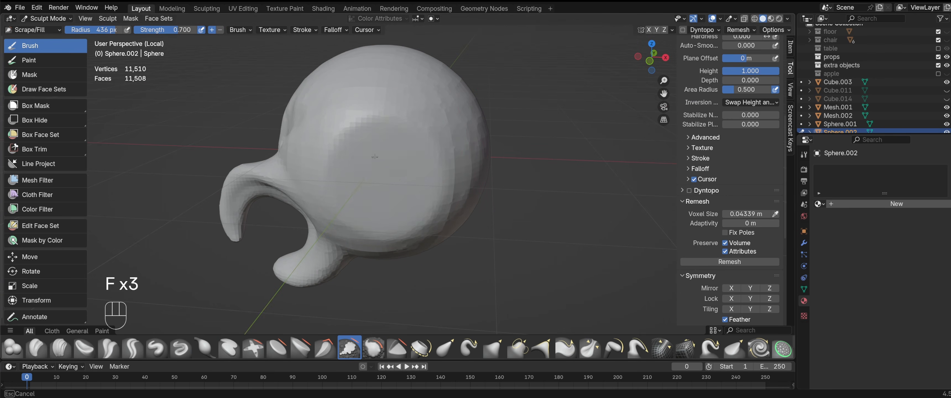
{"action": "left_click_drag", "start_coordinate": [374, 156], "coordinate": [339, 211], "text": "alt"}
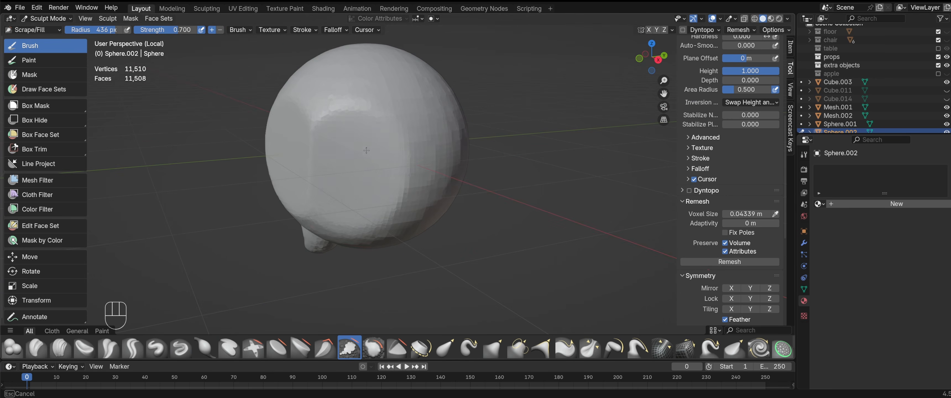
{"action": "left_click_drag", "start_coordinate": [318, 157], "coordinate": [368, 225], "text": "alt"}
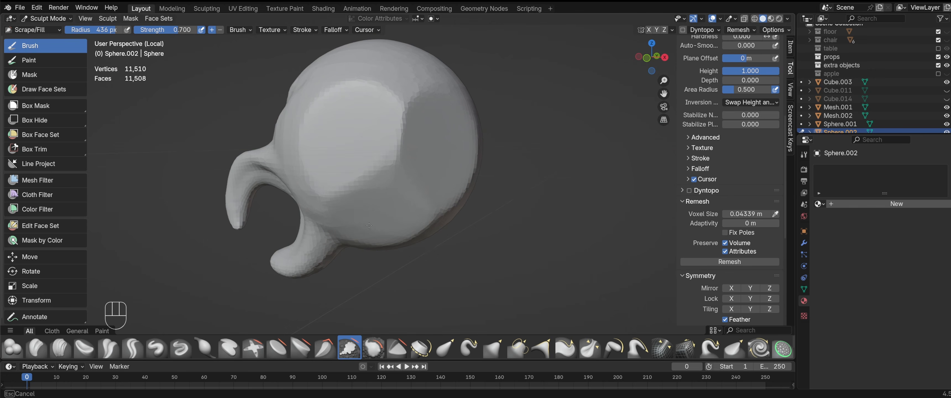
{"action": "left_click_drag", "start_coordinate": [378, 178], "coordinate": [401, 207], "text": "alt"}
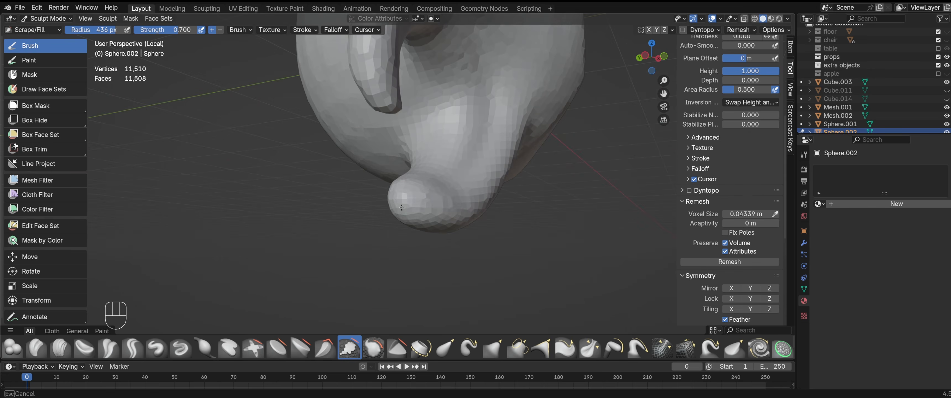
{"action": "left_click_drag", "start_coordinate": [437, 187], "coordinate": [321, 130], "text": "alt"}
{"action": "left_click_drag", "start_coordinate": [321, 129], "coordinate": [404, 110], "text": "alt+shift"}
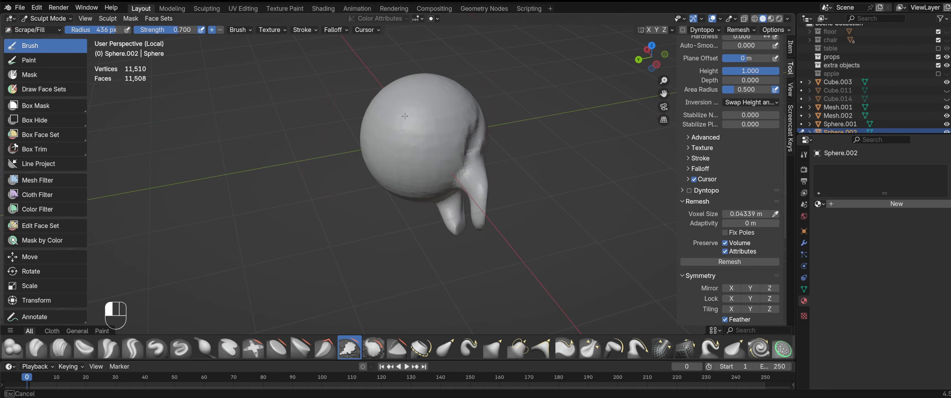
- Flatten more of the sphere's rounded surface with Scrape/Fill, reducing the radius to 274 px and 205 px
{"action": "key", "text": "f"}
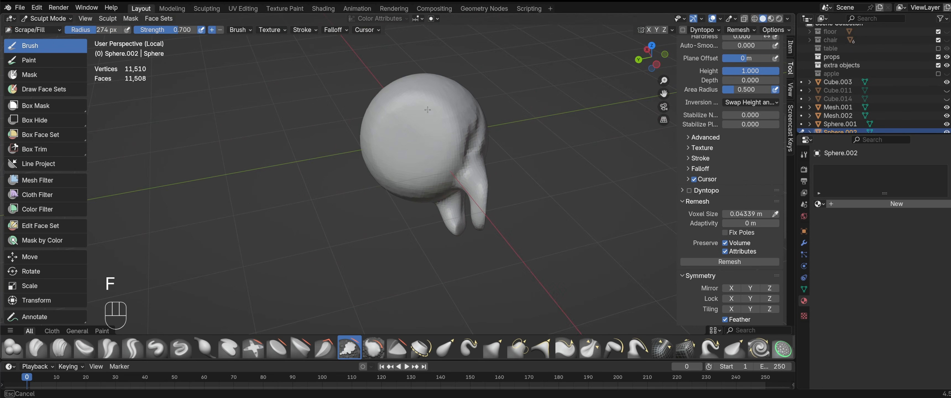
{"action": "key", "text": "f"}
{"action": "left_click", "coordinate": [392, 124]}
{"action": "mouse_move", "coordinate": [392, 123]}
{"action": "left_mouse_down", "text": "alt"}
{"action": "mouse_move", "coordinate": [352, 119]}
{"action": "mouse_move", "coordinate": [383, 150]}
{"action": "left_mouse_up", "text": "alt"}
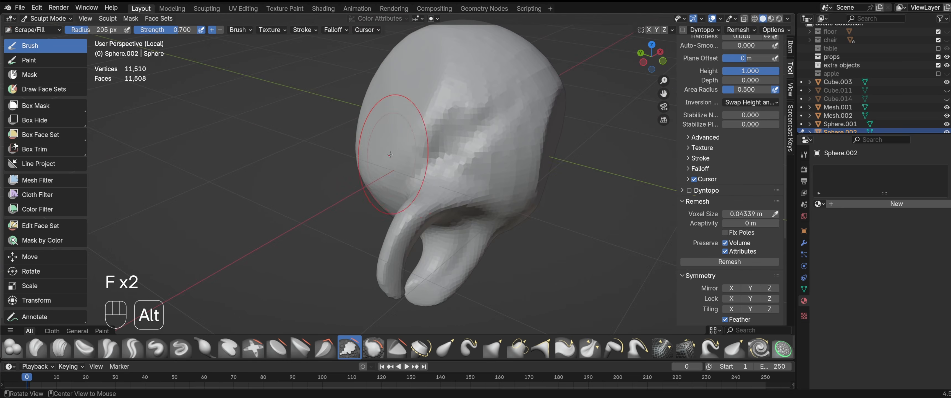
- Set the brush radius to 225 px and pull the form into large overlapping folds with the Snake Hook brush
{"action": "key", "text": "z"}
{"action": "key", "text": "f"}
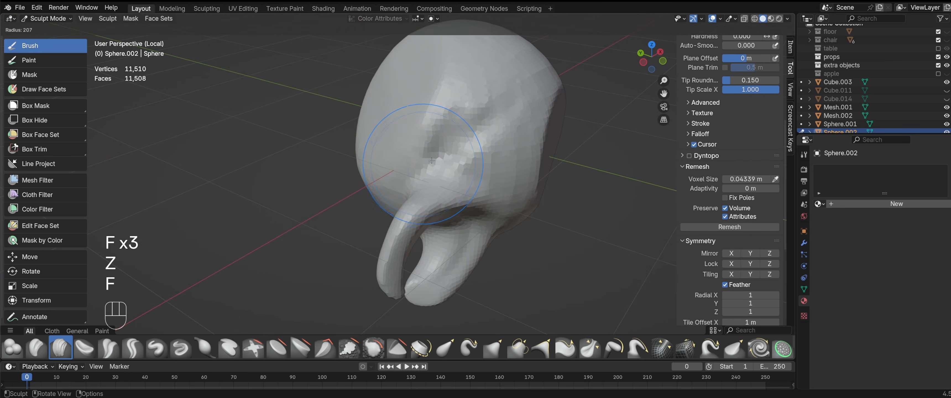
{"action": "left_click", "coordinate": [449, 139]}
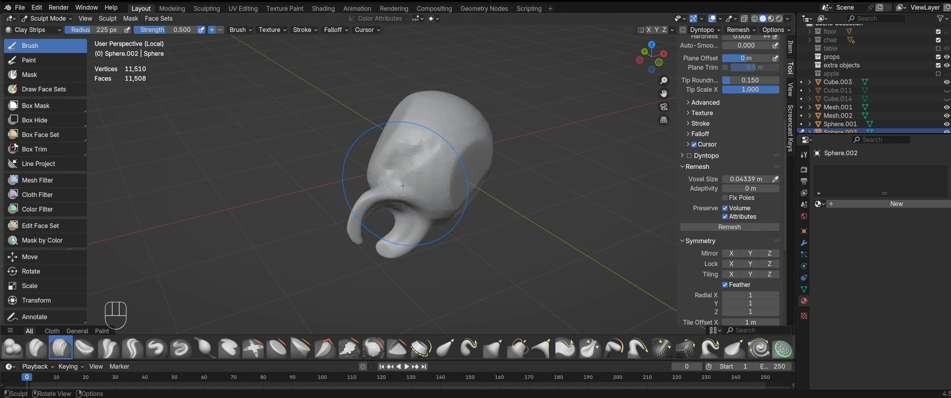
{"action": "key", "text": "k"}
{"action": "left_click_drag", "start_coordinate": [410, 190], "coordinate": [368, 181]}
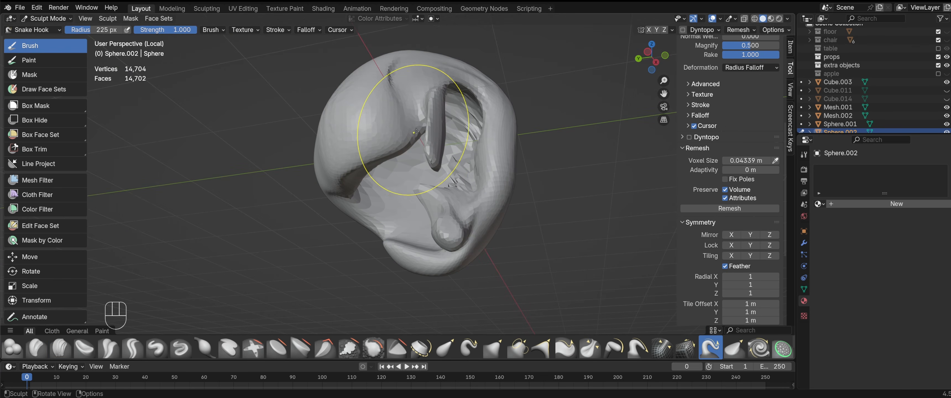
{"action": "left_click_drag", "start_coordinate": [355, 143], "coordinate": [373, 144], "text": "alt"}
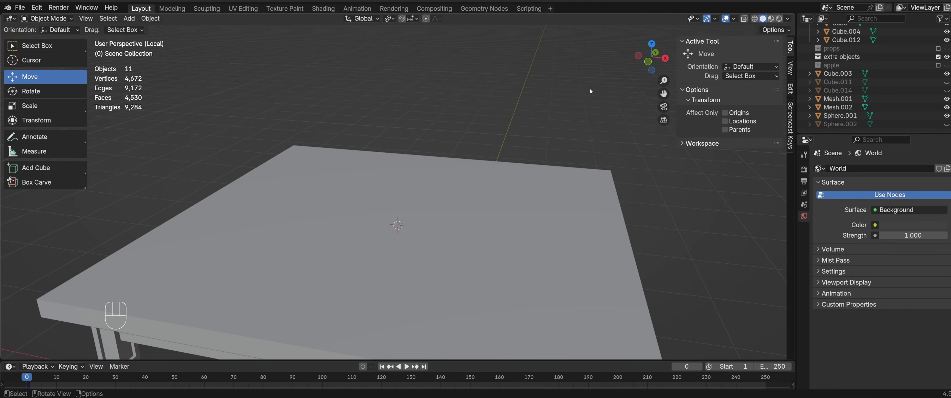
{"action": "left_click", "coordinate": [455, 199]}
{"action": "key", "text": "shift+a"}
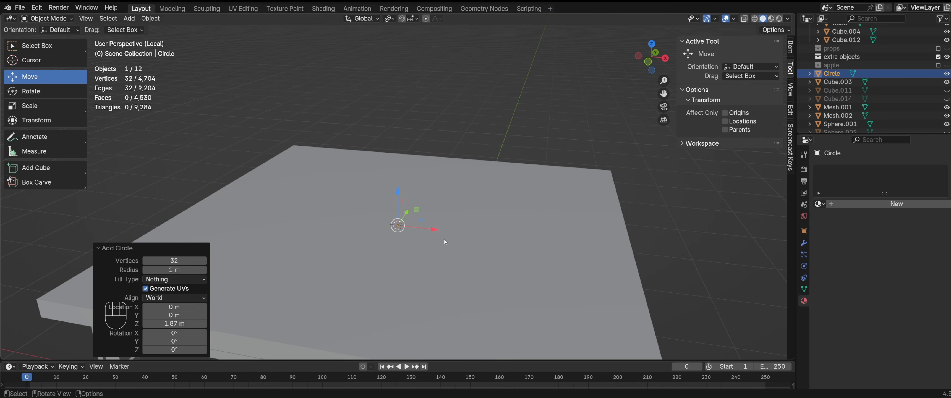
{"action": "key", "text": "ctrl+z"}
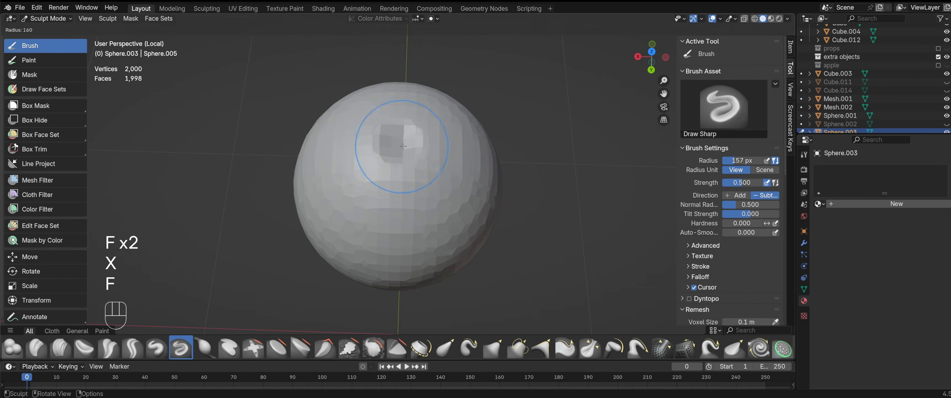
- Shape the new sphere into an apple with the Grab brush and deepen its top hollow with Draw Sharp
{"action": "key", "text": "g"}
{"action": "left_click_drag", "start_coordinate": [435, 207], "coordinate": [413, 201]}
{"action": "key", "text": "f"}
{"action": "mouse_move", "coordinate": [413, 155]}
{"action": "left_mouse_down", "text": "alt"}
{"action": "mouse_move", "coordinate": [397, 201]}
{"action": "mouse_move", "coordinate": [412, 148]}
{"action": "left_mouse_up", "text": "alt"}
{"action": "key", "text": "x"}
{"action": "key", "text": "f"}
{"action": "key", "text": "f"}
{"action": "mouse_move", "coordinate": [413, 201]}
{"action": "left_mouse_down", "text": "alt"}
{"action": "mouse_move", "coordinate": [406, 259]}
{"action": "mouse_move", "coordinate": [436, 218]}
{"action": "mouse_move", "coordinate": [417, 188]}
{"action": "left_mouse_up", "text": "alt"}
- Paint a round mask patch on the apple and extract it as a separate mesh
{"action": "key", "text": "m"}
{"action": "mouse_move", "coordinate": [424, 151]}
{"action": "left_mouse_down"}
{"action": "mouse_move", "coordinate": [434, 166]}
{"action": "mouse_move", "coordinate": [413, 163]}
{"action": "left_mouse_up"}
{"action": "key", "text": "q"}
{"action": "left_click", "coordinate": [373, 227]}
{"action": "left_click", "coordinate": [366, 280]}
{"action": "left_click_drag", "start_coordinate": [388, 236], "coordinate": [450, 240], "text": "alt"}
- Extrude all faces of the extracted patch in Edit Mode to give it thickness
{"action": "key", "text": "ctrl+Tab"}
{"action": "key", "text": "ctrl+Tab"}
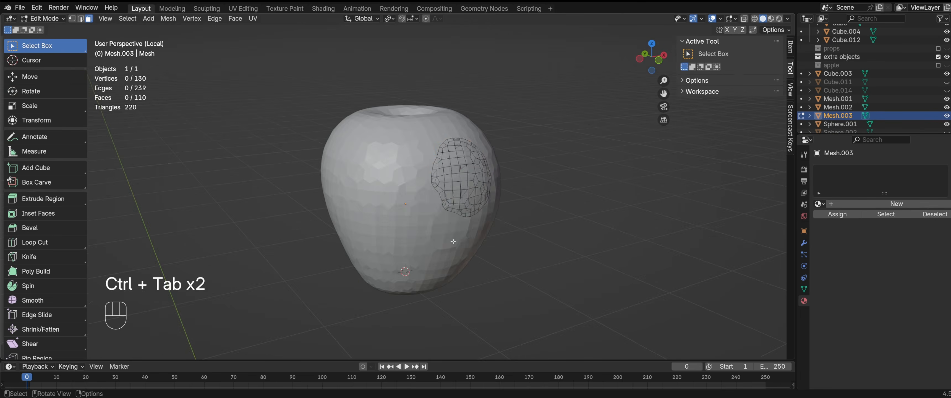
{"action": "key", "text": "a"}
{"action": "key", "text": "alt+e"}
{"action": "left_click", "coordinate": [452, 239]}
{"action": "left_click", "coordinate": [417, 218]}
{"action": "mouse_move", "coordinate": [409, 218]}
{"action": "left_mouse_down", "text": "alt"}
{"action": "mouse_move", "coordinate": [436, 223]}
{"action": "mouse_move", "coordinate": [436, 177]}
{"action": "mouse_move", "coordinate": [392, 130]}
{"action": "left_mouse_up", "text": "alt"}
- Adjust the thickened patch's voxel size in Sculpt Mode and remesh it
{"action": "key", "text": "ctrl+Tab"}
{"action": "key", "text": "ctrl+r"}
{"action": "key", "text": "shift+r"}
{"action": "key", "text": "shift+r"}
{"action": "key", "text": "shift+r"}
{"action": "key", "text": "shift+r"}
{"action": "key", "text": "ctrl+r"}
- Form the patch into a thin curved stem above the apple using the Grab brush at 240 px radius
{"action": "key", "text": "g"}
{"action": "key", "text": "ctrl+r"}
{"action": "key", "text": "f"}
{"action": "key", "text": "f"}
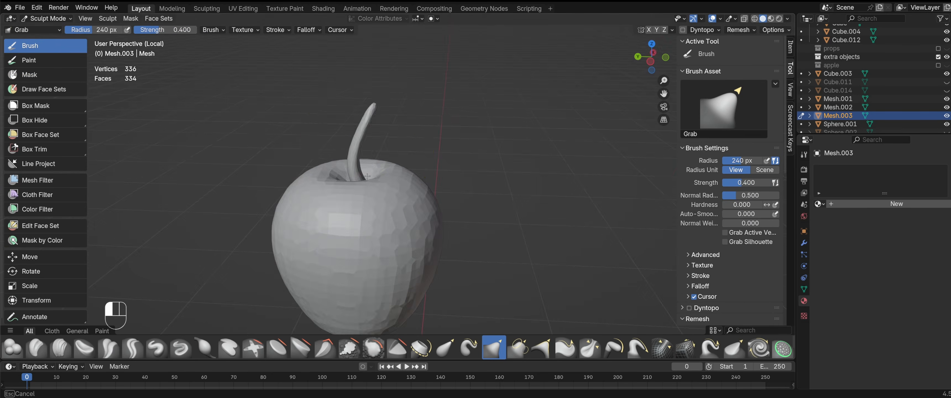
{"action": "left_click_drag", "start_coordinate": [354, 148], "coordinate": [384, 170], "text": "alt"}
- Duplicate the stem in Object Mode and reposition the copy as a leaf base, scaled and rotated 45.2° about the view axis
{"action": "key", "text": "ctrl+Tab"}
{"action": "key", "text": "shift+d"}
{"action": "key", "text": "q"}
{"action": "left_click", "coordinate": [319, 213]}
{"action": "key", "text": "g"}
{"action": "key", "text": "s"}
{"action": "key", "text": "r"}
- Remesh the duplicated stem more coarsely in Sculpt Mode and smooth it
{"action": "key", "text": "ctrl+Tab"}
{"action": "key", "text": "ctrl+Tab"}
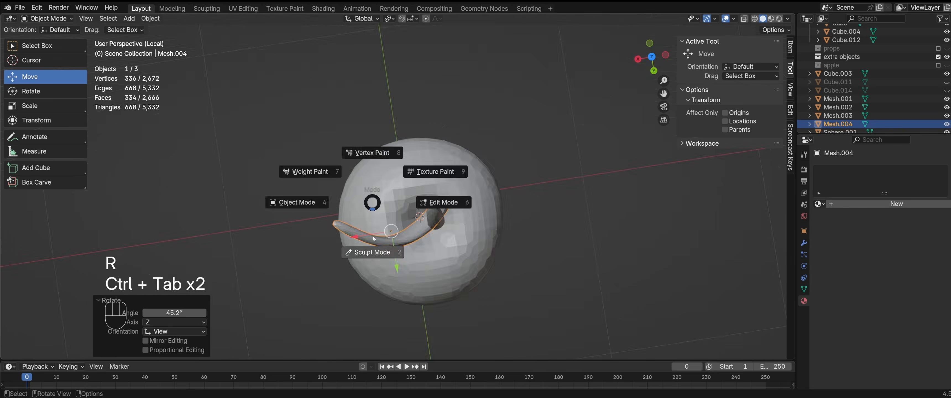
{"action": "key", "text": "shift+r"}
{"action": "key", "text": "ctrl+r"}
{"action": "mouse_move", "coordinate": [351, 133]}
{"action": "left_mouse_down", "text": "shift"}
{"action": "mouse_move", "coordinate": [335, 119]}
{"action": "mouse_move", "coordinate": [344, 133]}
{"action": "left_mouse_up", "text": "shift"}
- Widen the duplicated piece into a leaf beside the stem using the Grab brush at 143 px and 204 px radius
{"action": "key", "text": "g"}
{"action": "key", "text": "f"}
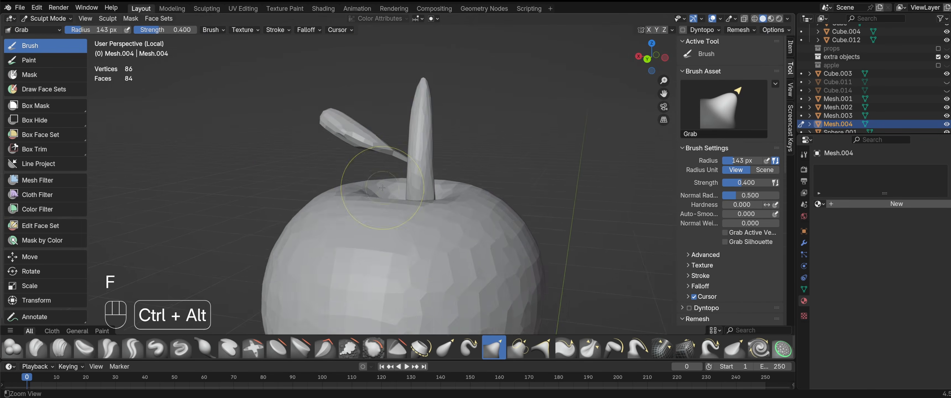
{"action": "key", "text": "f"}
{"action": "key", "text": "g"}
{"action": "key", "text": "f"}
{"action": "mouse_move", "coordinate": [348, 199]}
{"action": "left_mouse_down", "text": "alt"}
{"action": "mouse_move", "coordinate": [372, 138]}
{"action": "mouse_move", "coordinate": [371, 148]}
{"action": "left_mouse_up", "text": "alt"}
{"action": "key", "text": "alt+q"}
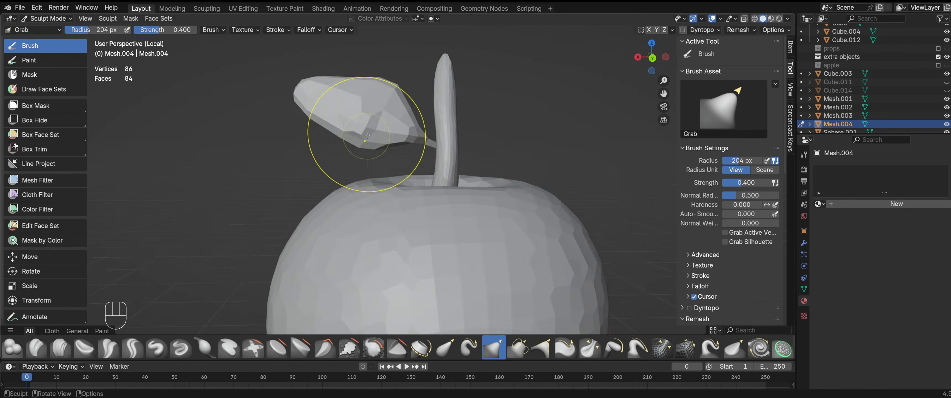